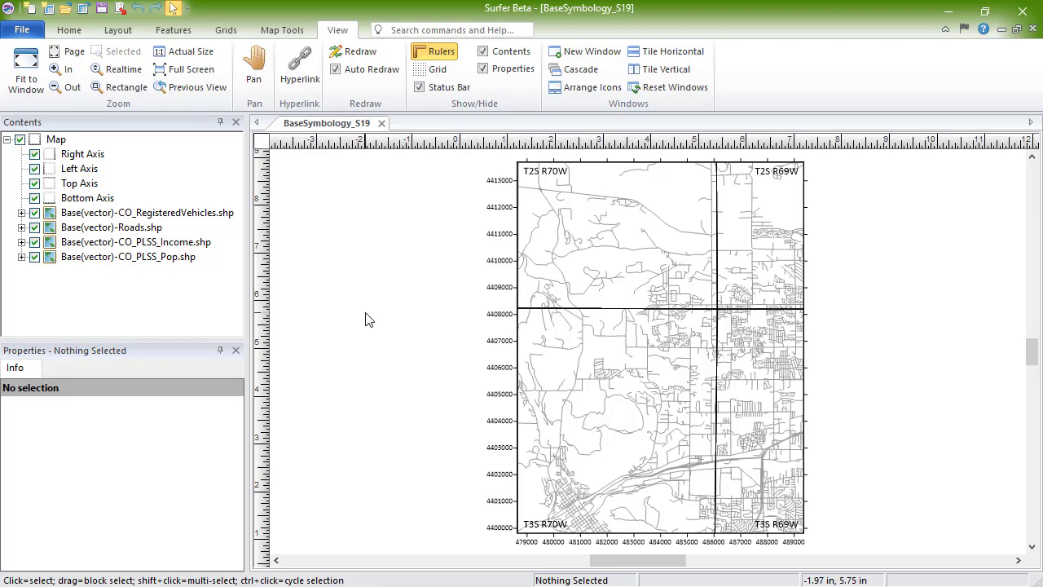
Select the Roads.shp layer in Contents and open its Symbology dialog from General properties
click(51, 229)
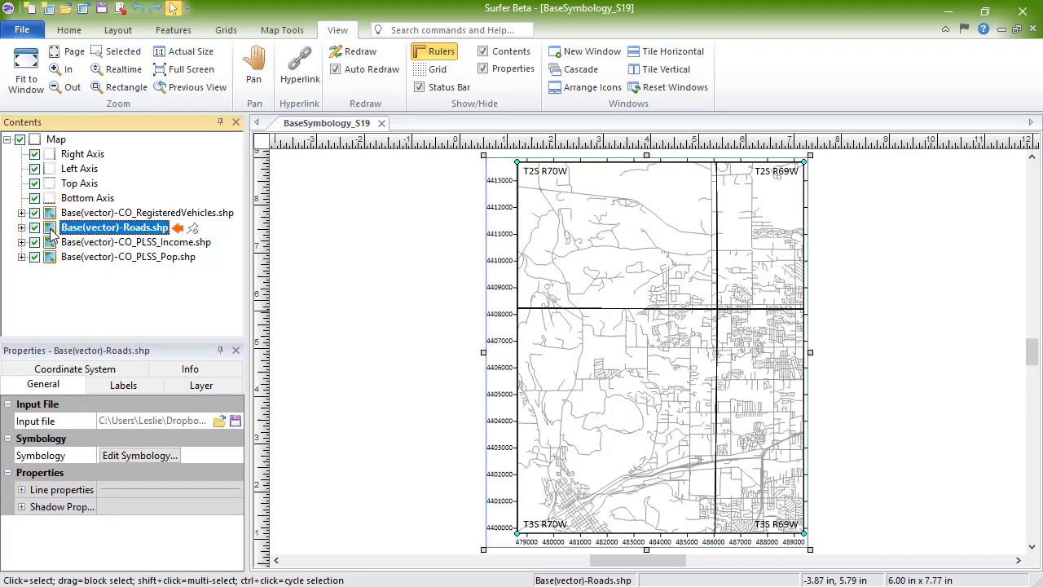
click(70, 387)
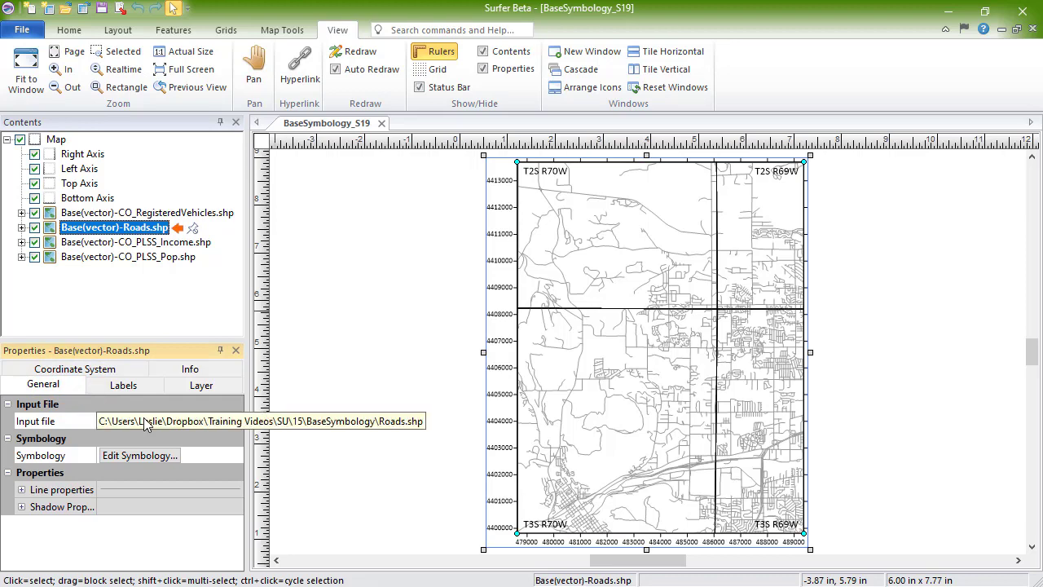
click(172, 454)
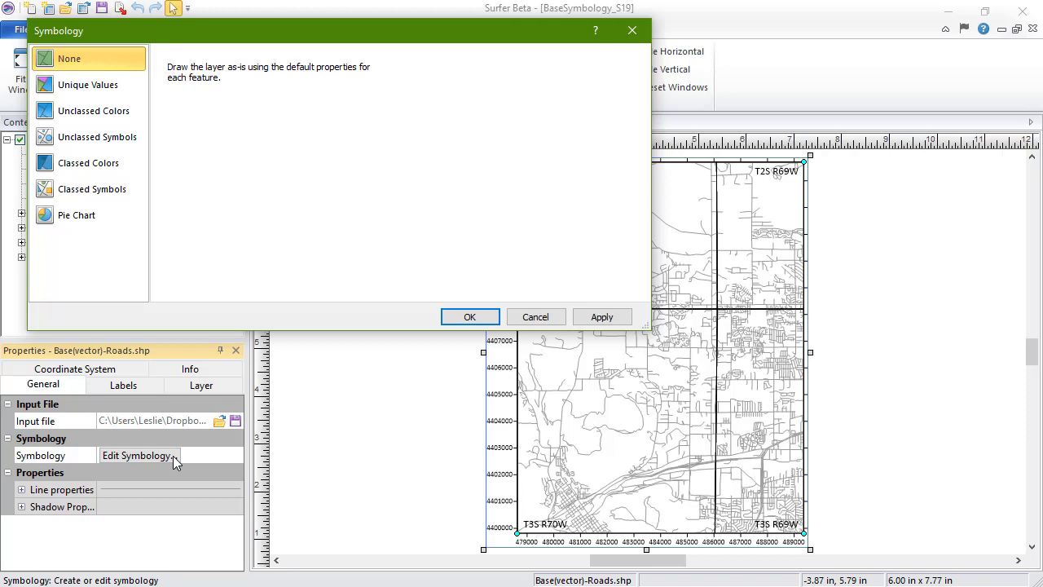
Switch Roads symbology to Unique Values on ROUTE_NUMBER and add all five route values
click(126, 85)
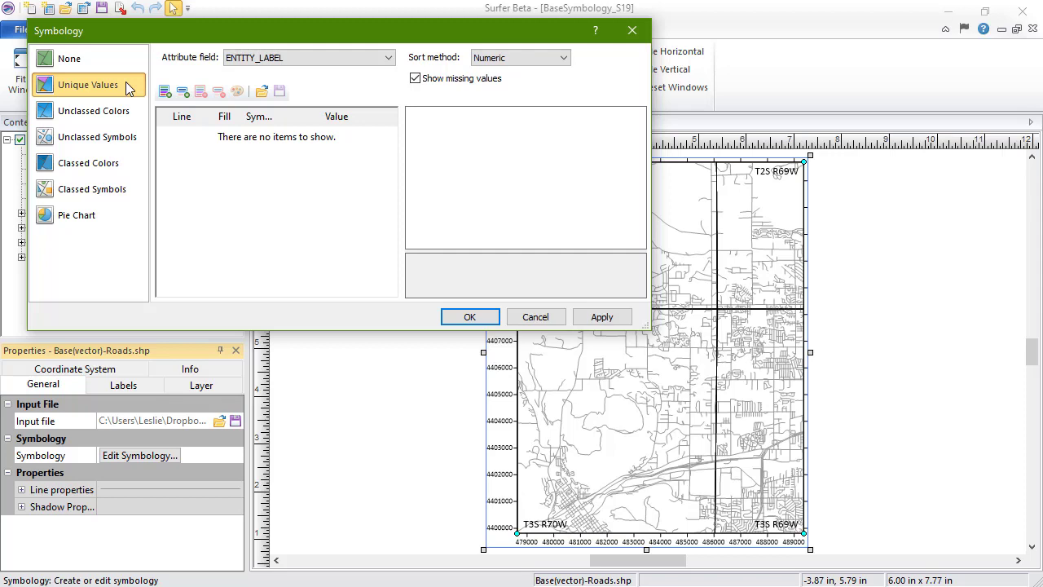
click(390, 59)
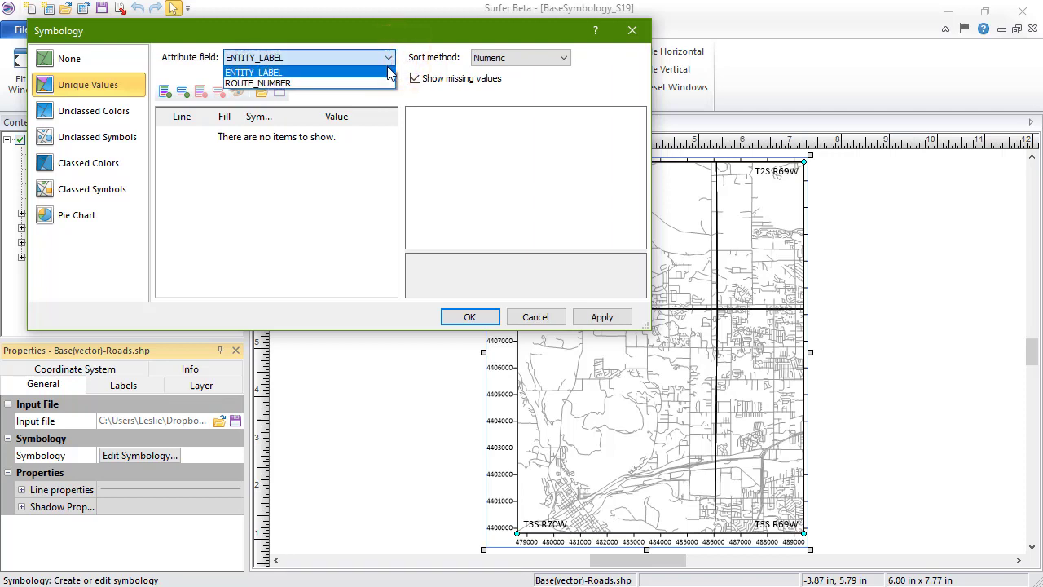
click(379, 83)
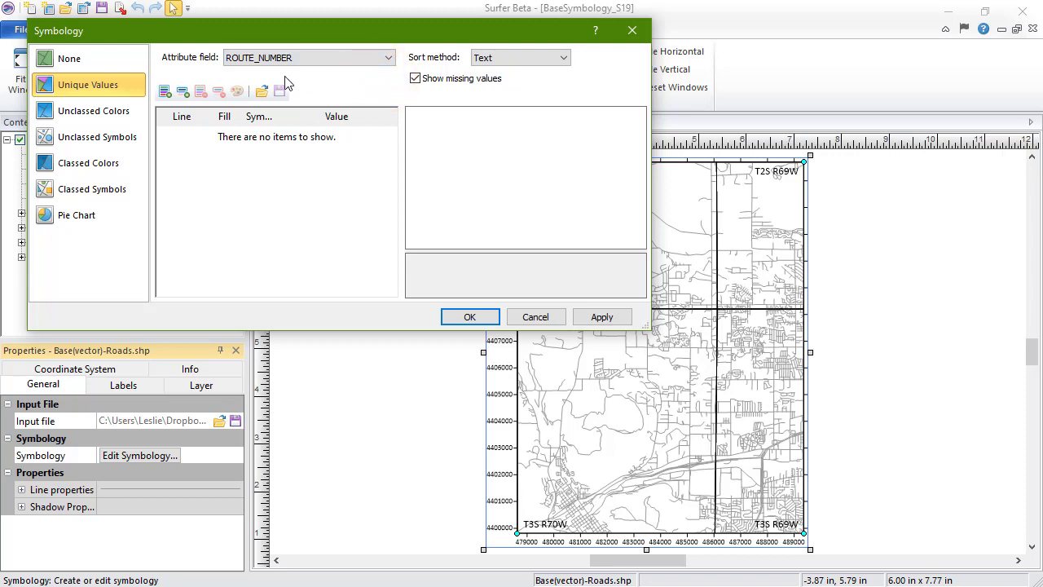
click(164, 91)
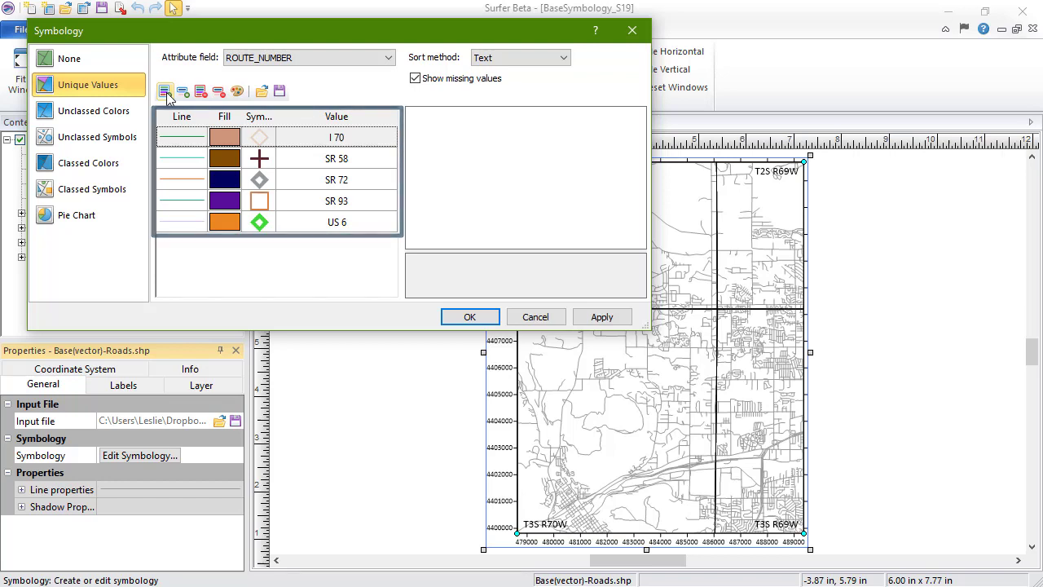
Remove US 6 from the list, add it back through Add Values, then clear the list
click(284, 225)
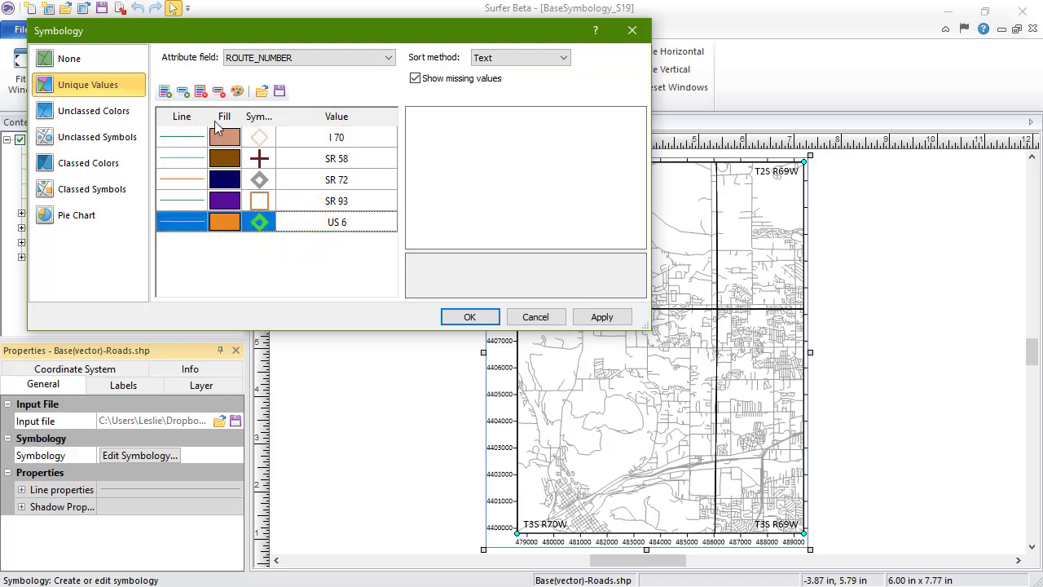
click(219, 94)
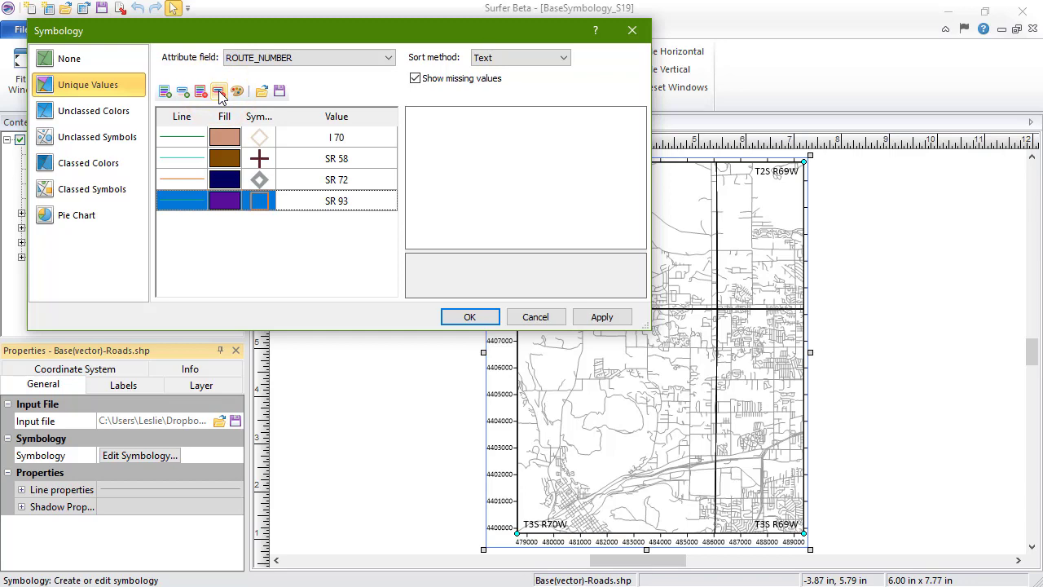
click(183, 94)
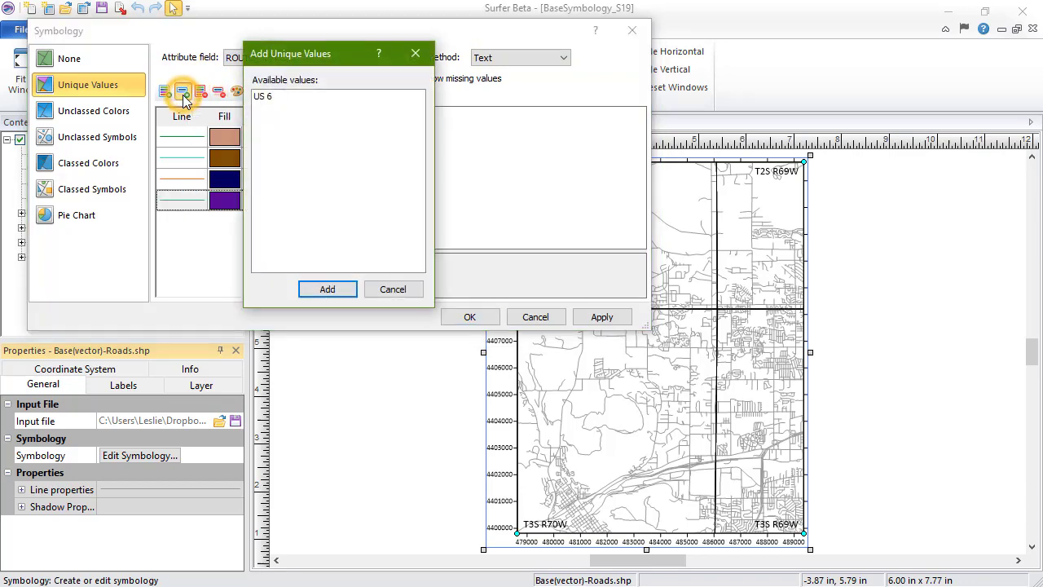
click(263, 96)
click(334, 289)
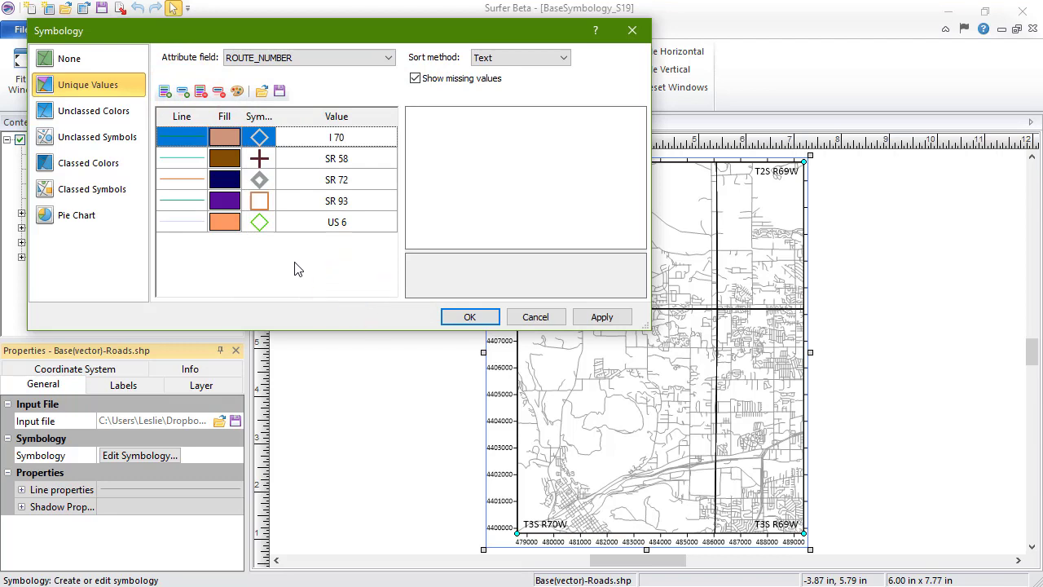
click(209, 93)
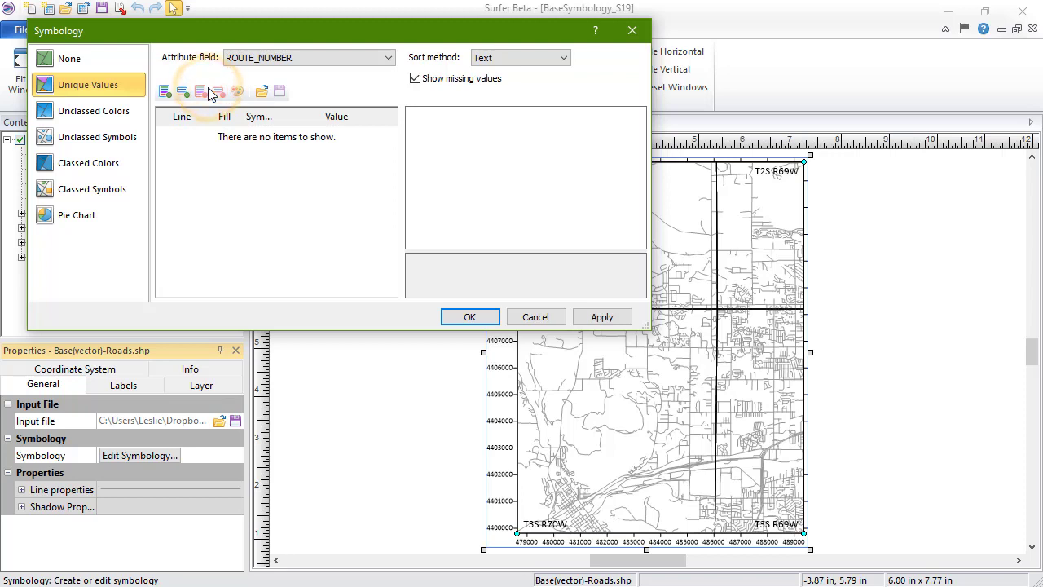
Re-add all five routes and review I 70's line, fill and symbol settings
click(167, 92)
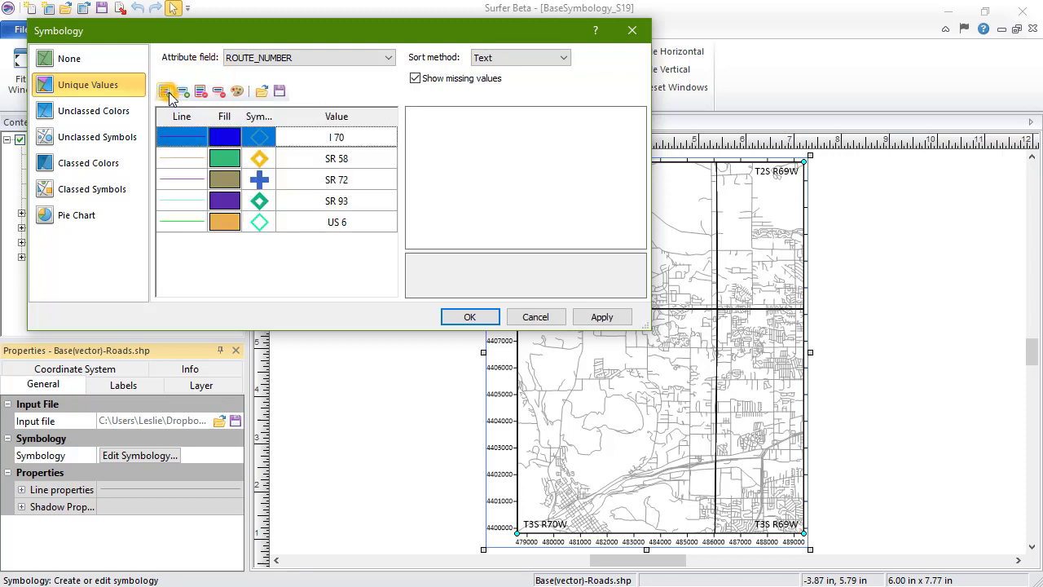
click(194, 138)
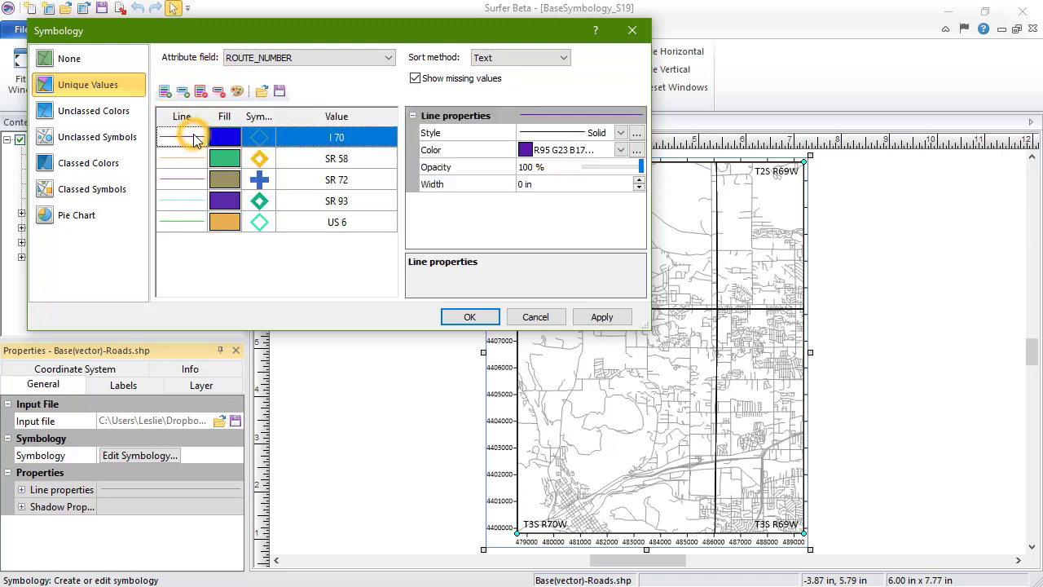
click(233, 142)
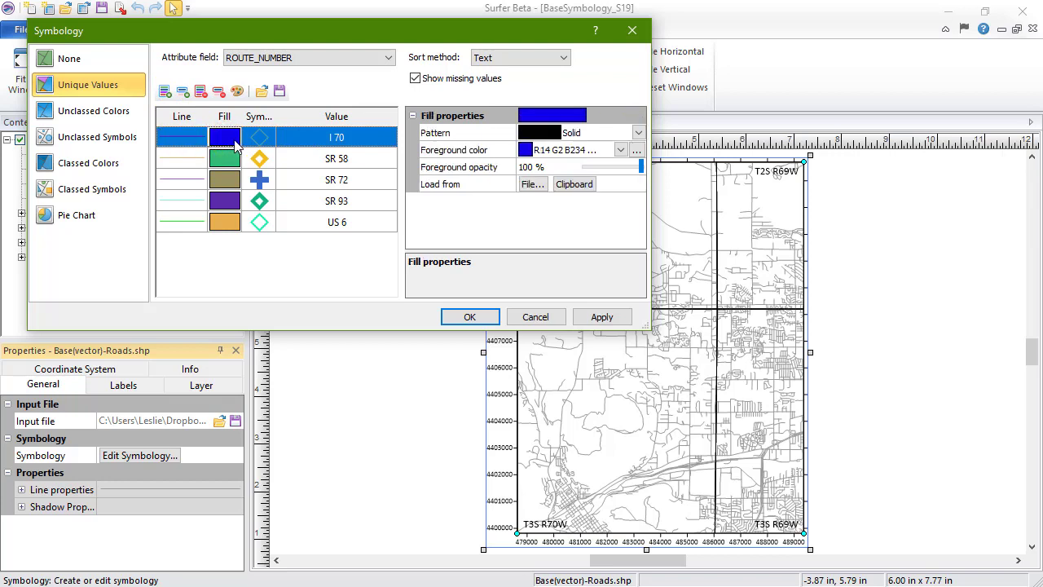
click(260, 140)
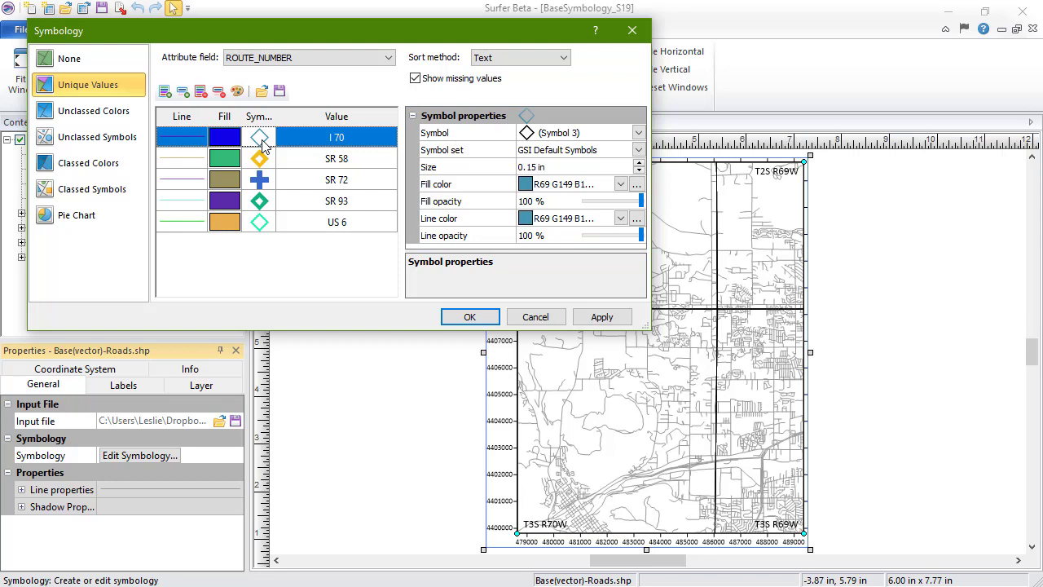
click(193, 140)
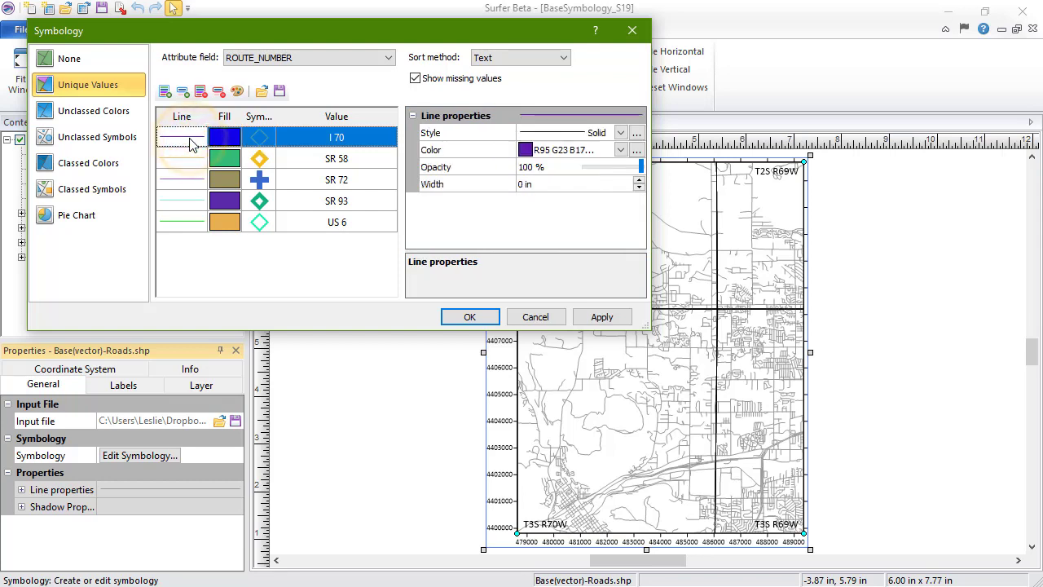
Give all five selected routes a 0.04 in line width
shift+click(183, 221)
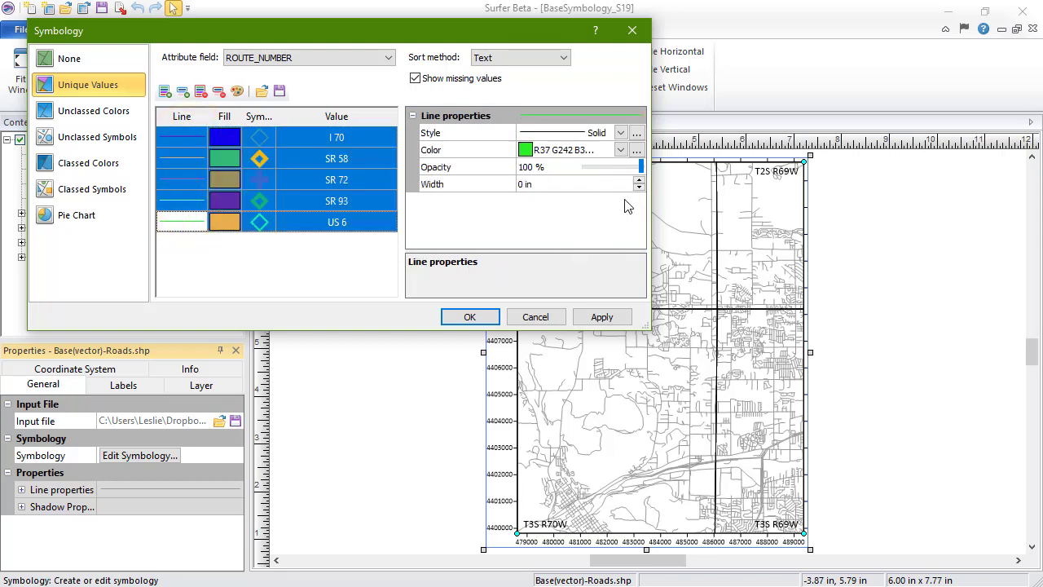
click(639, 180)
click(639, 180)
click(640, 180)
click(639, 180)
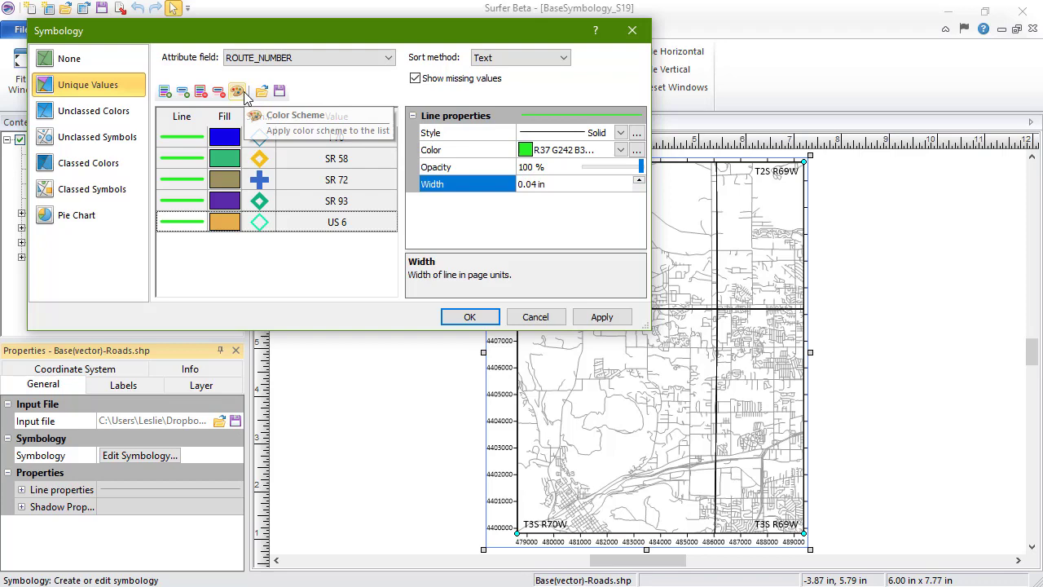
In the Color Scheme options, leave symbol fills unchanged and give symbol outlines random colours
click(242, 92)
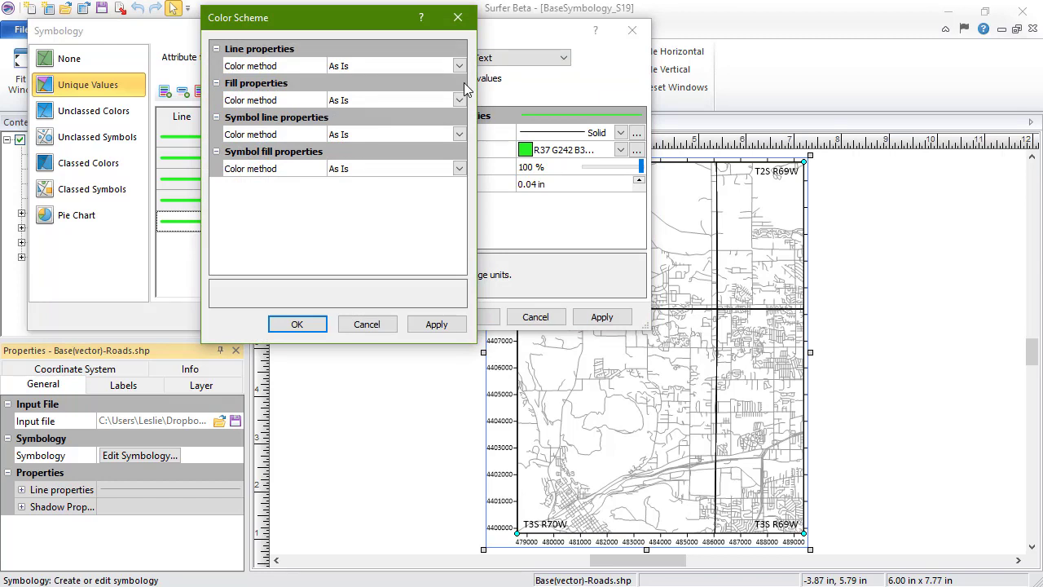
click(459, 169)
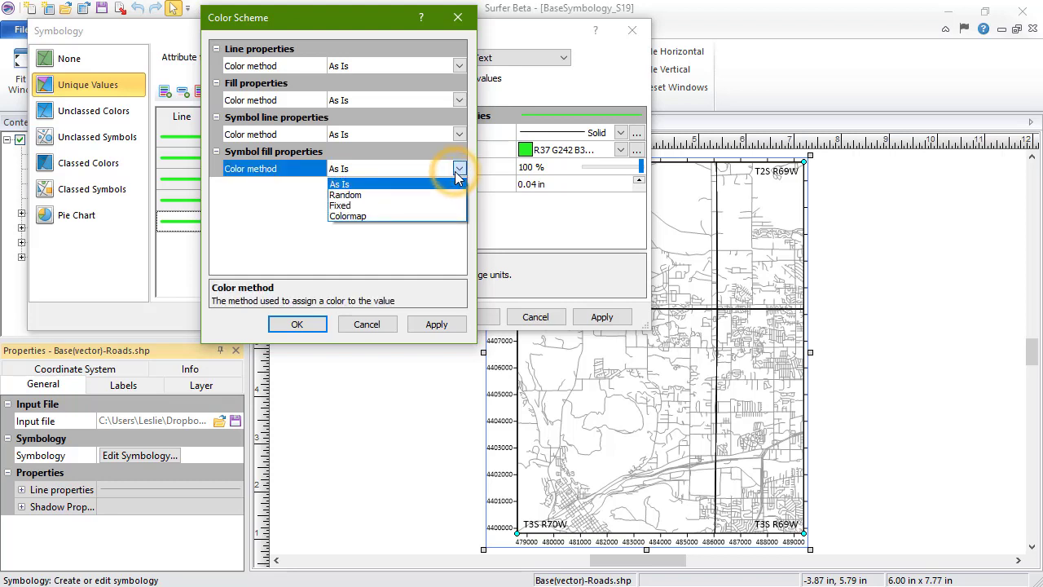
click(454, 182)
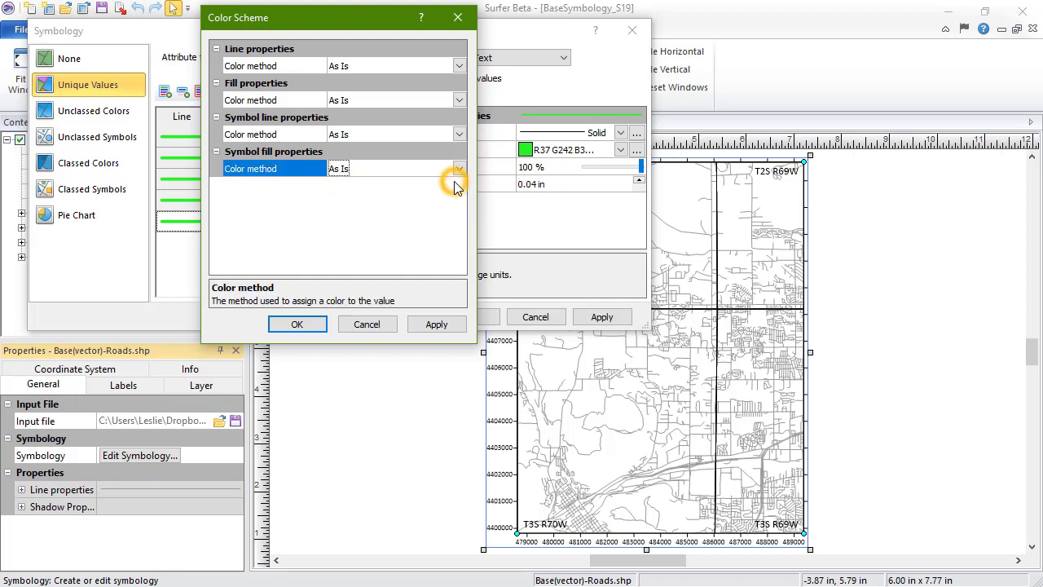
click(460, 134)
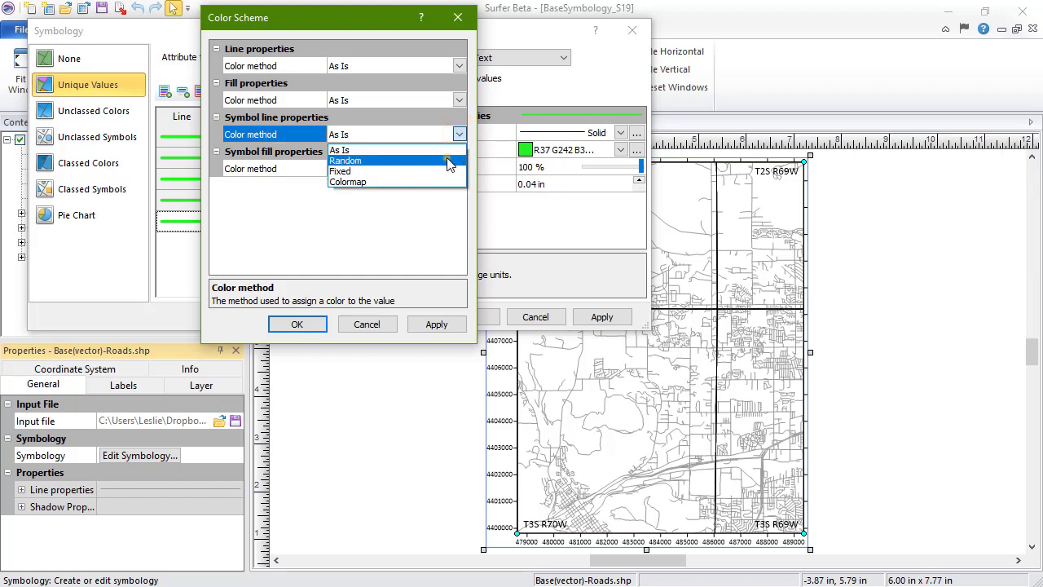
click(446, 160)
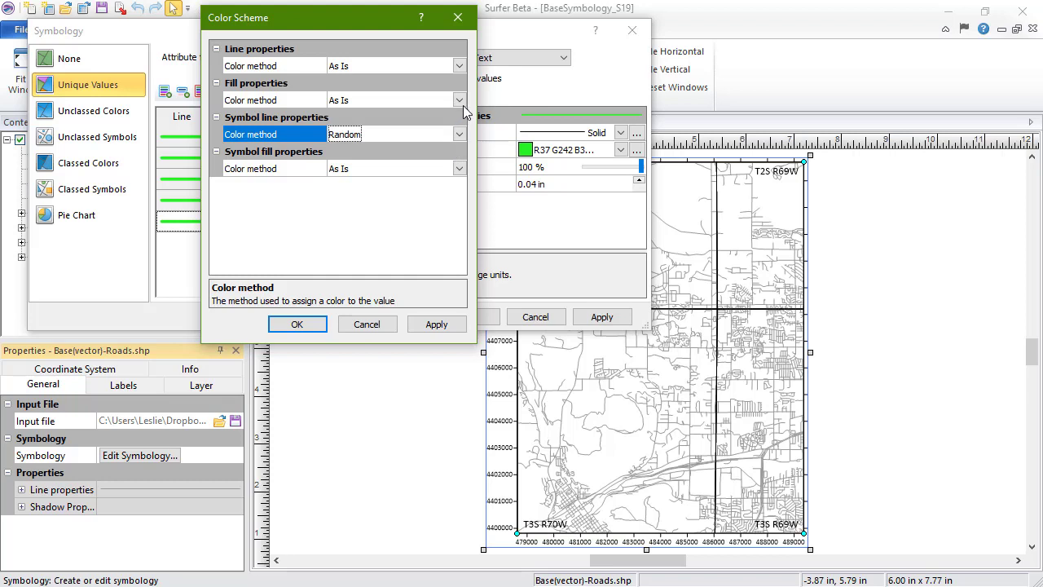
Set the fill colour to a Fixed red at 50% opacity
click(460, 99)
click(446, 137)
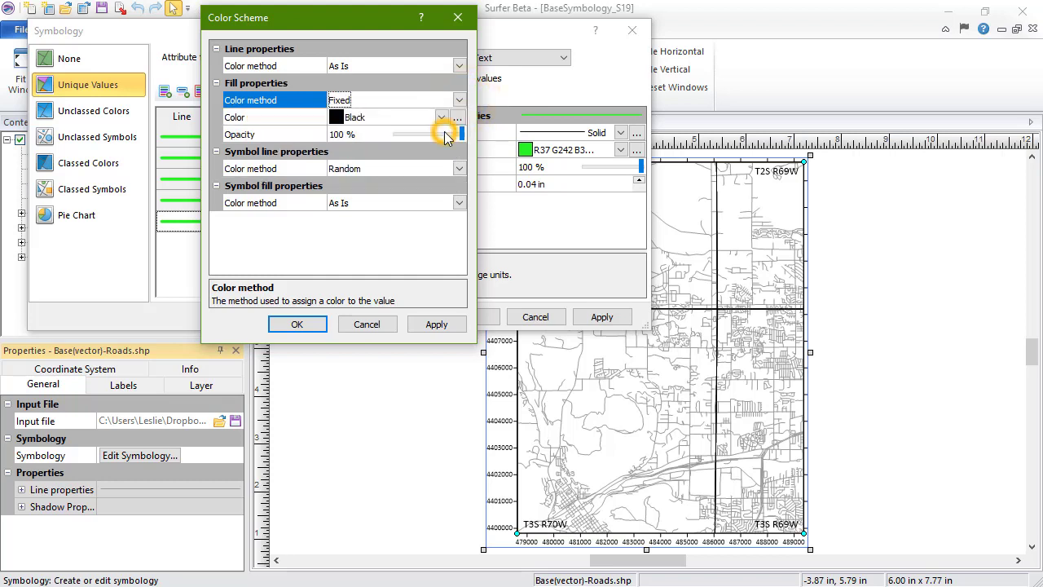
click(443, 118)
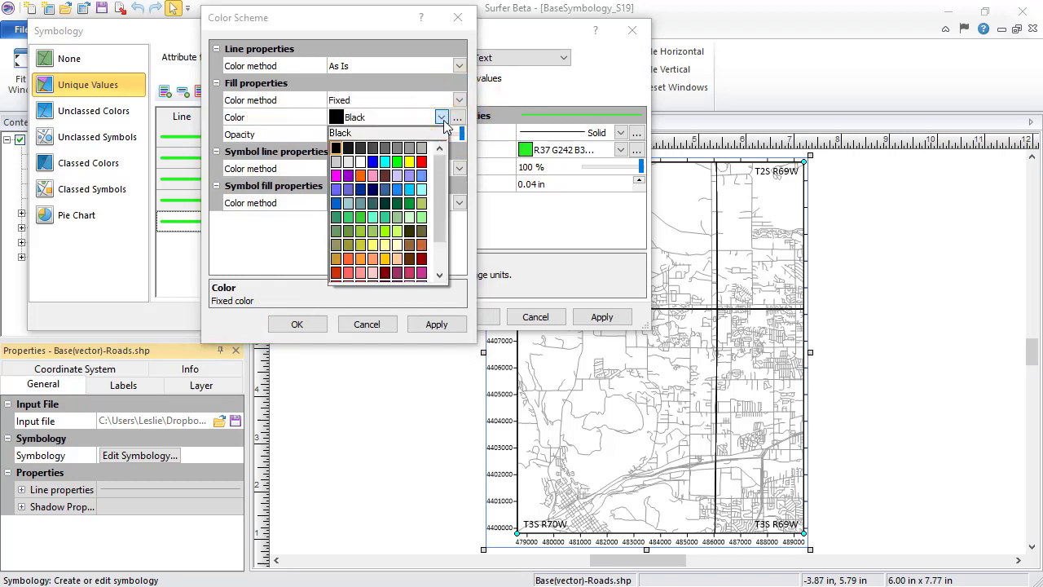
click(421, 162)
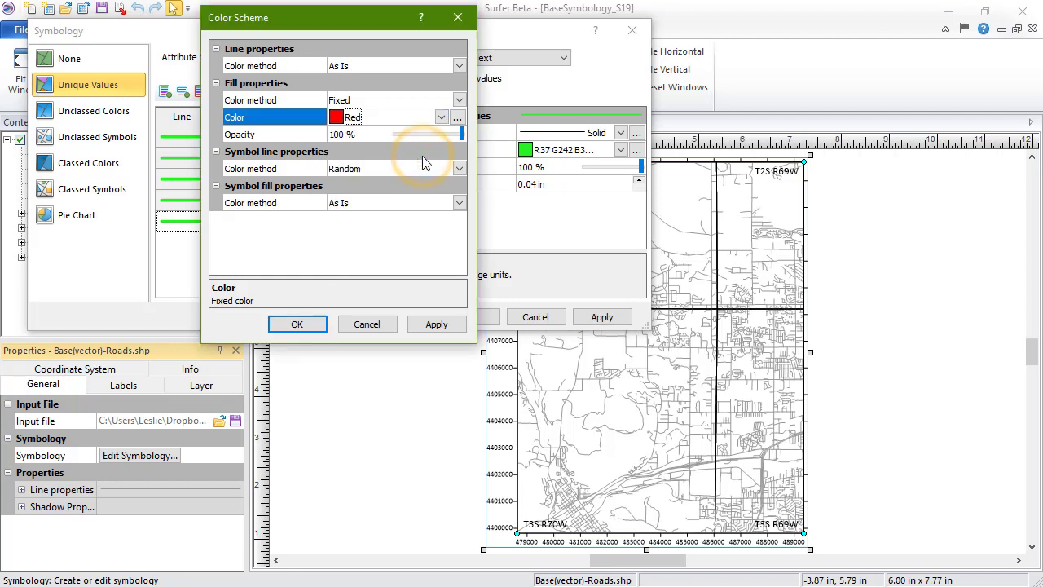
click(338, 134)
click(338, 135)
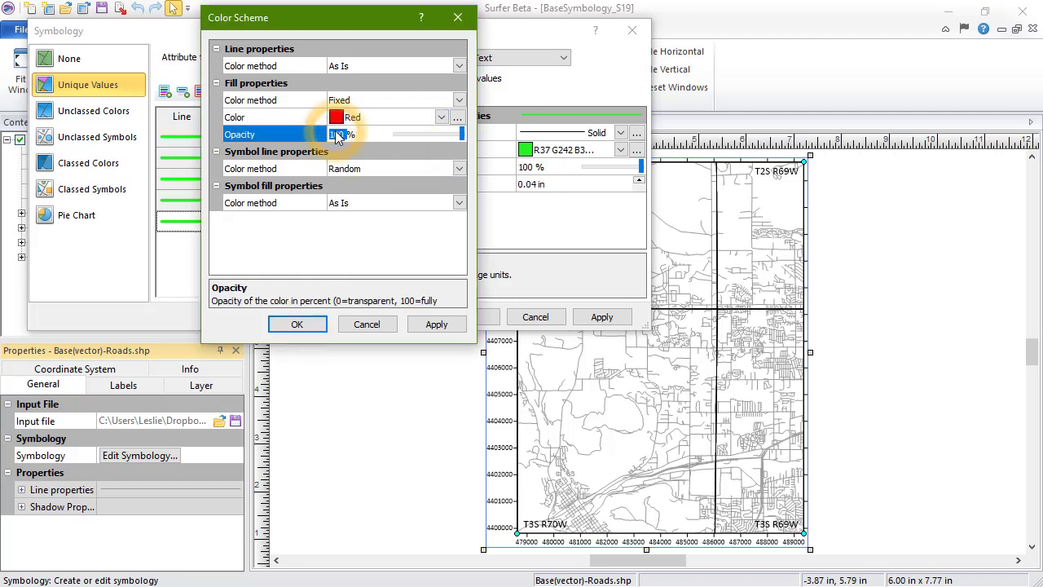
text(50)
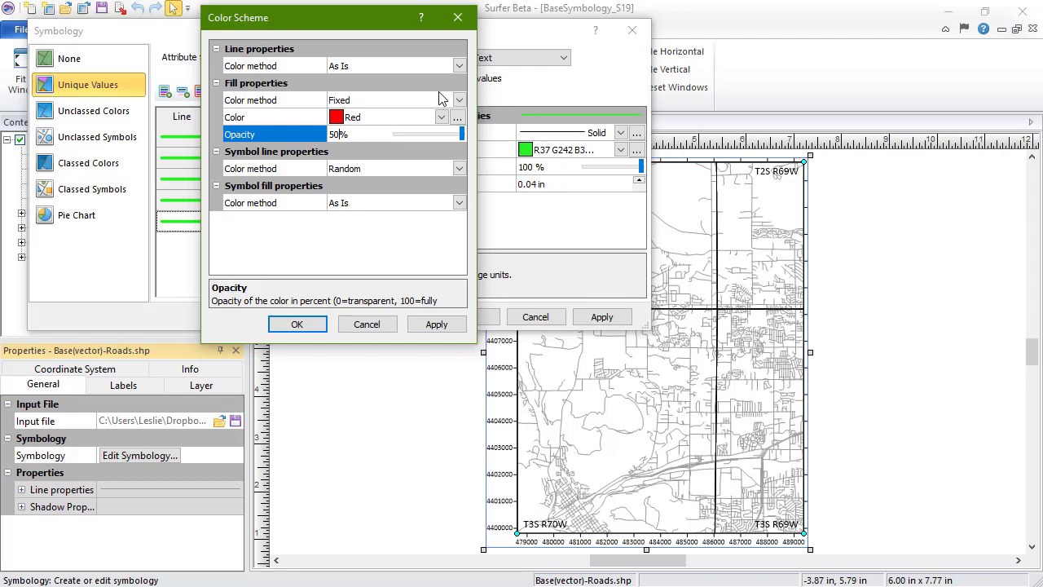
Colour the route lines with the ChromaDepth colormap and confirm the scheme
click(460, 66)
click(446, 113)
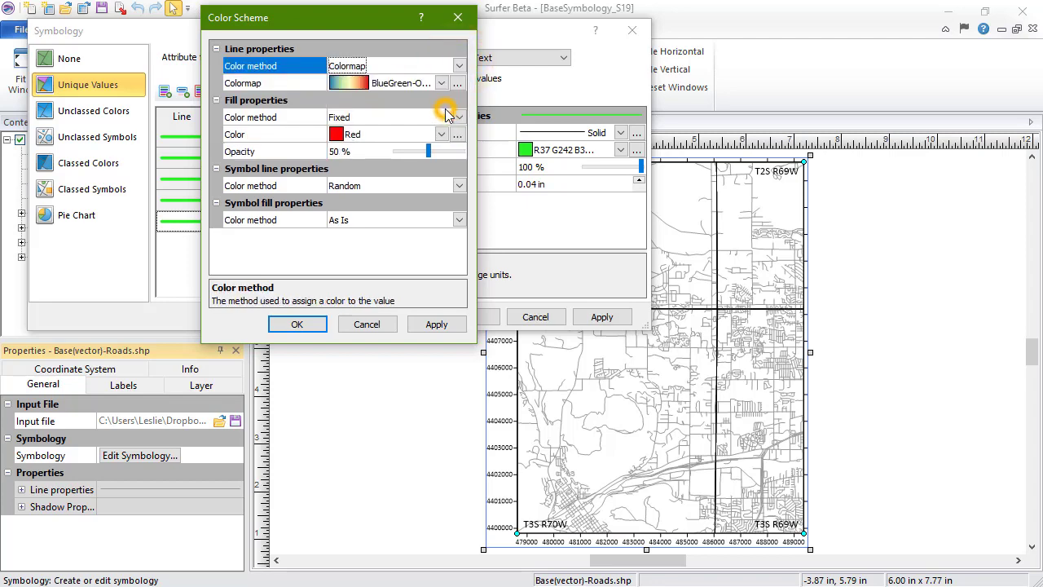
click(442, 83)
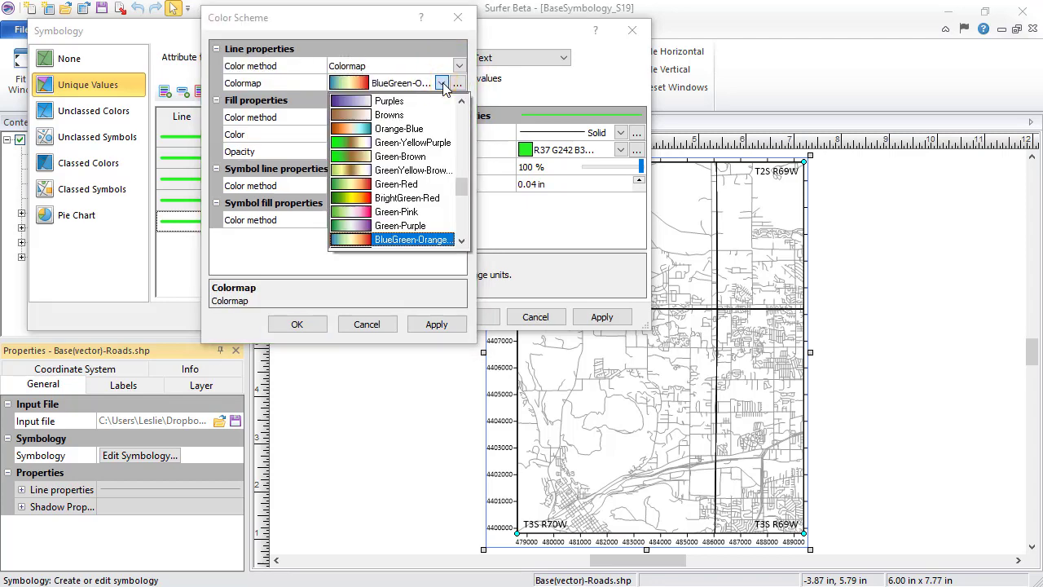
drag(461, 186, 460, 116)
click(423, 130)
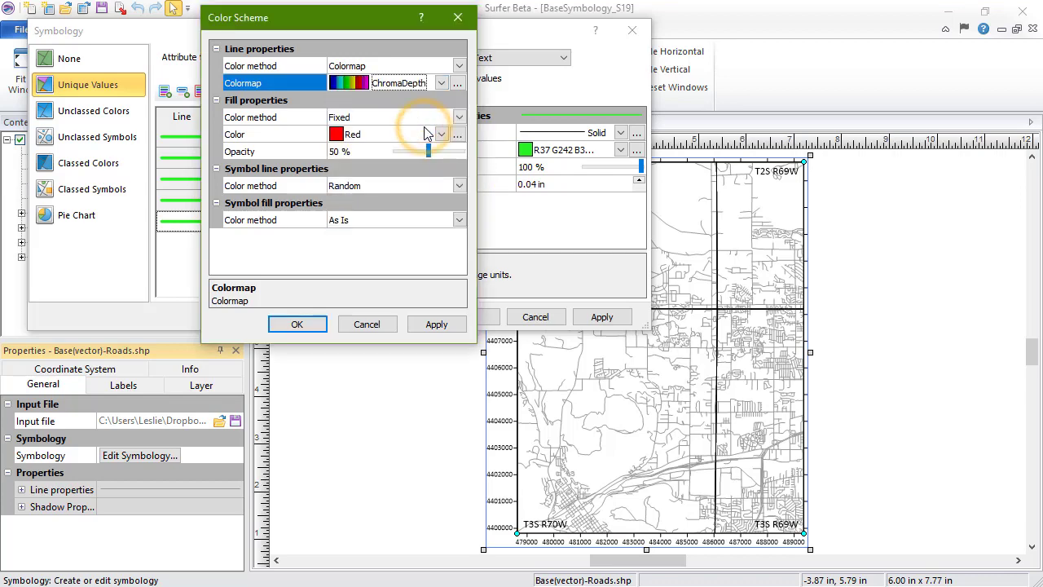
click(298, 324)
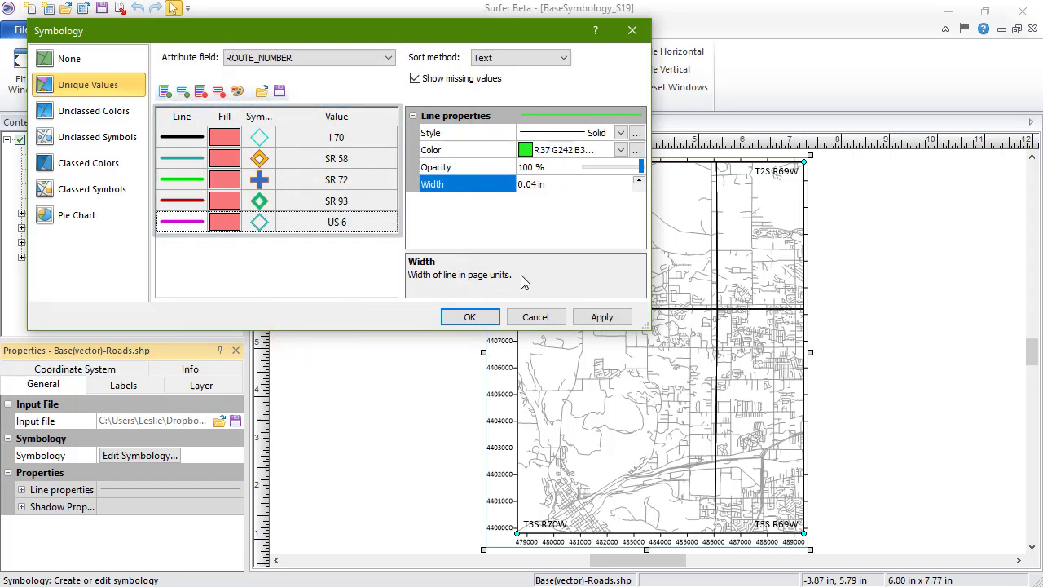
Apply the coloured route symbology to the map, keeping the Sort method on Text
click(602, 317)
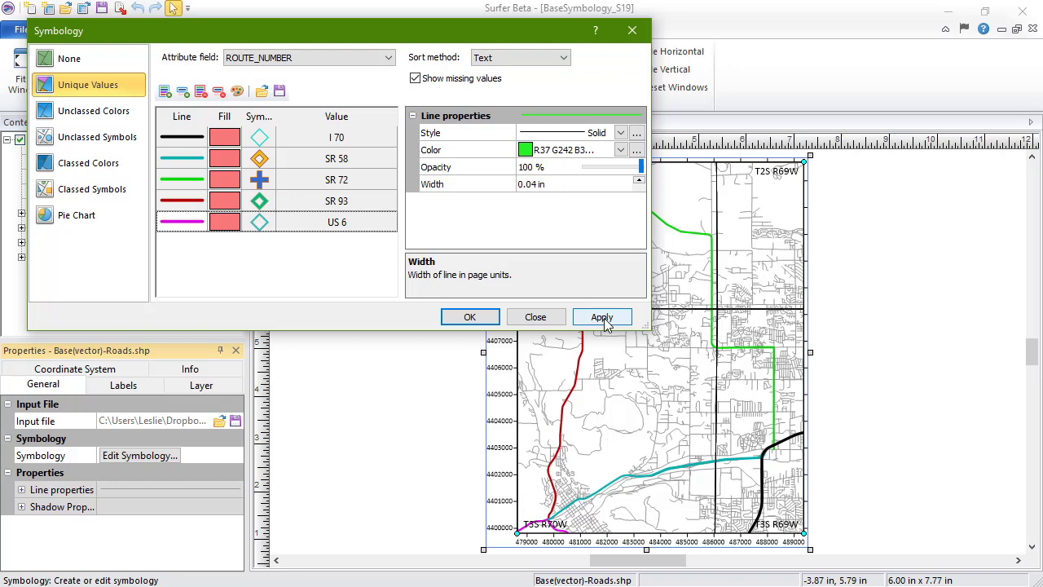
click(561, 58)
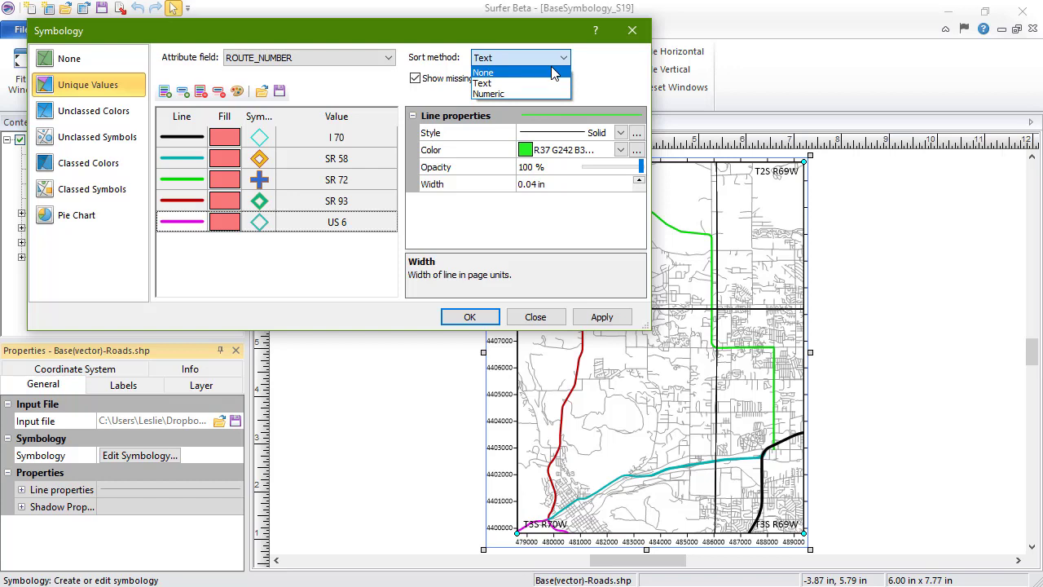
click(551, 82)
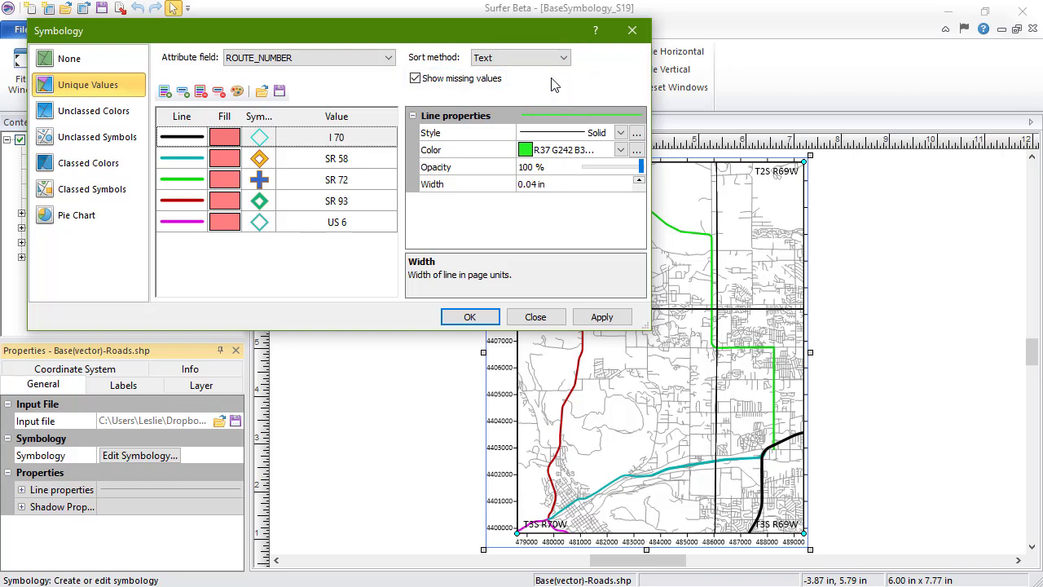
Test hiding and restoring the grey missing-value roads, leave them shown, and accept the symbology
click(415, 78)
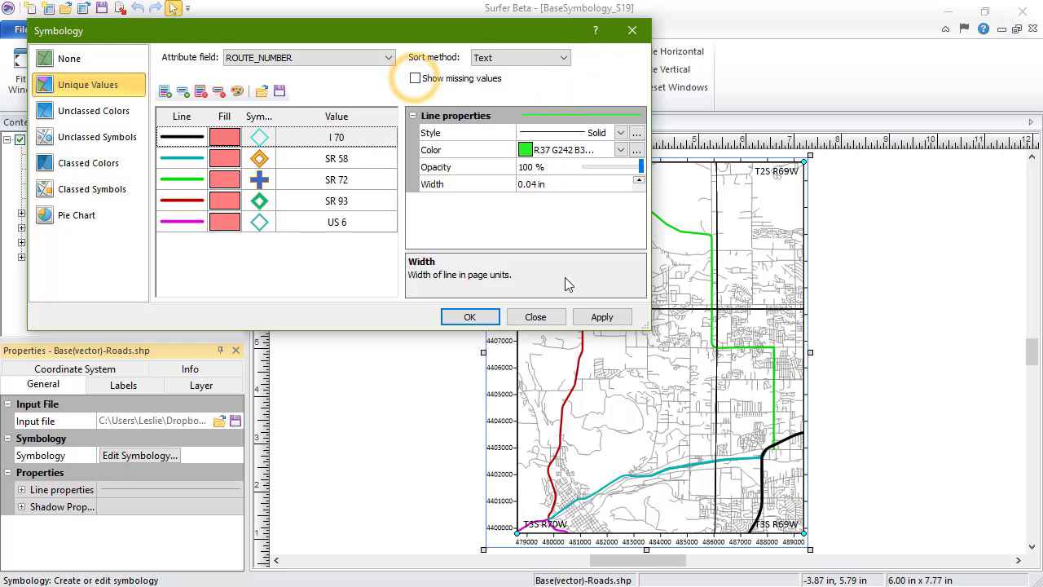
click(602, 317)
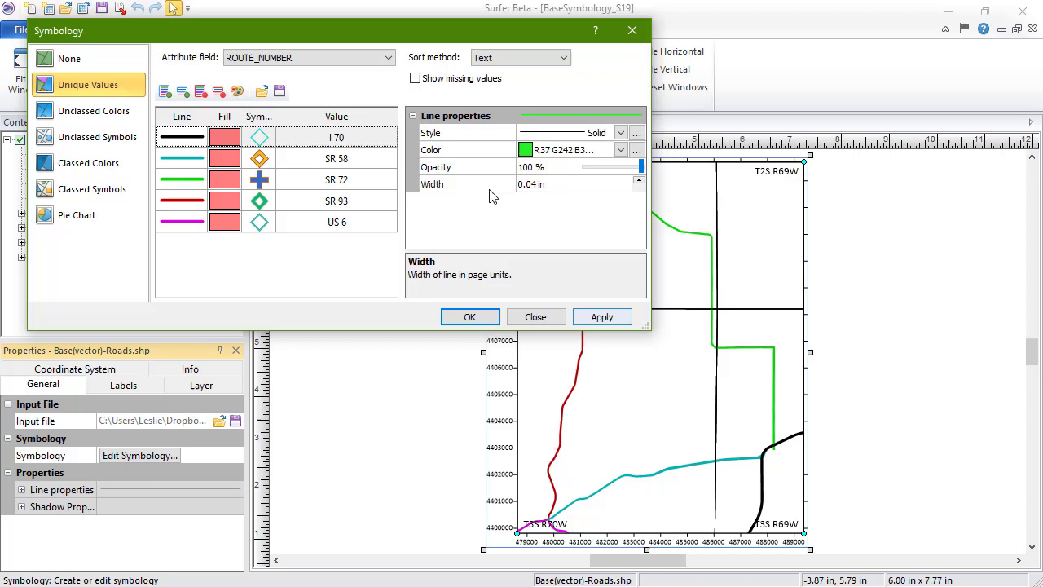
click(414, 78)
click(603, 317)
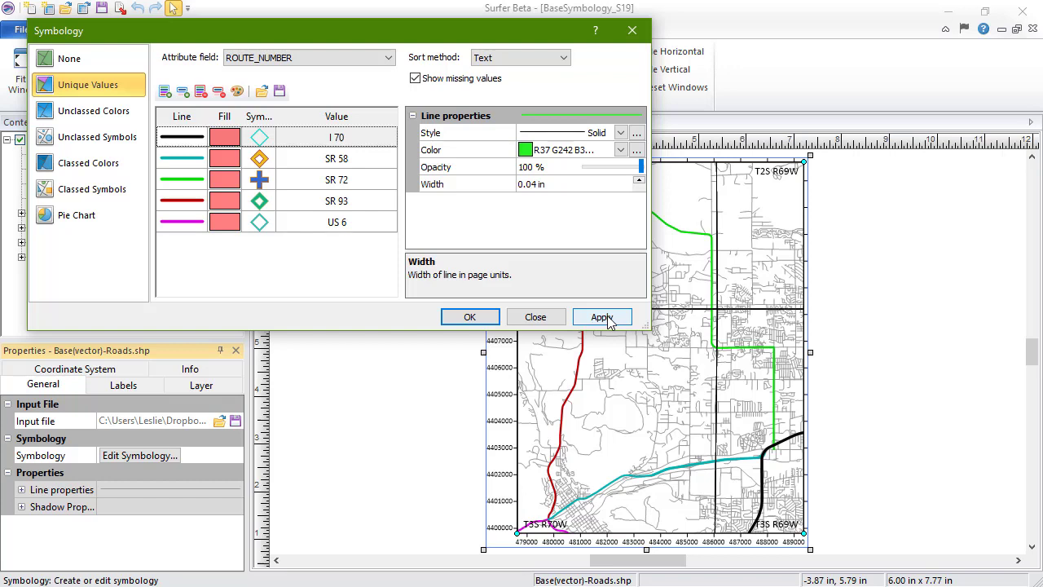
click(482, 319)
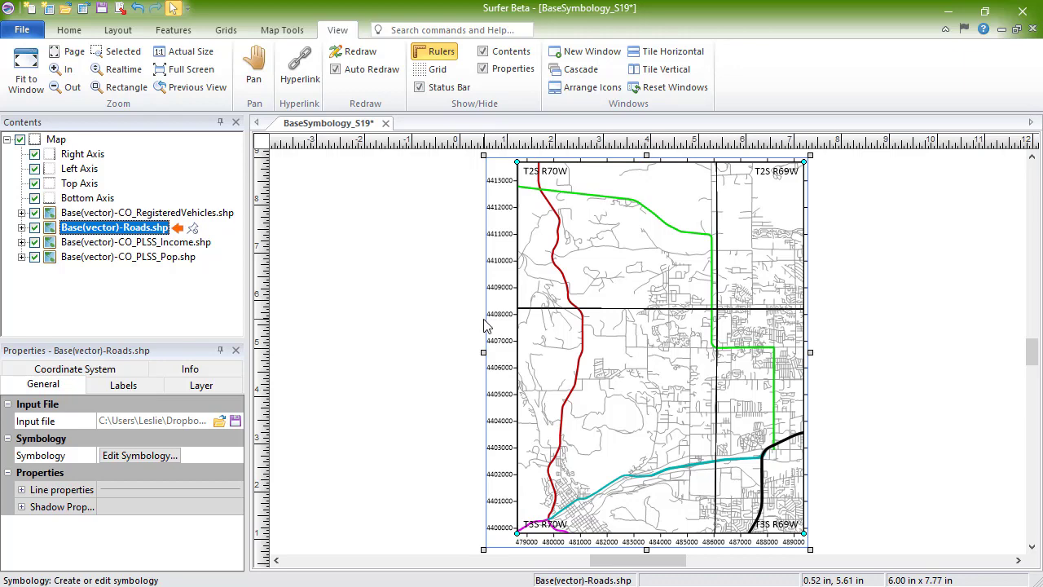
Insert a map legend from Map Tools and drag it to the right of the map
click(289, 31)
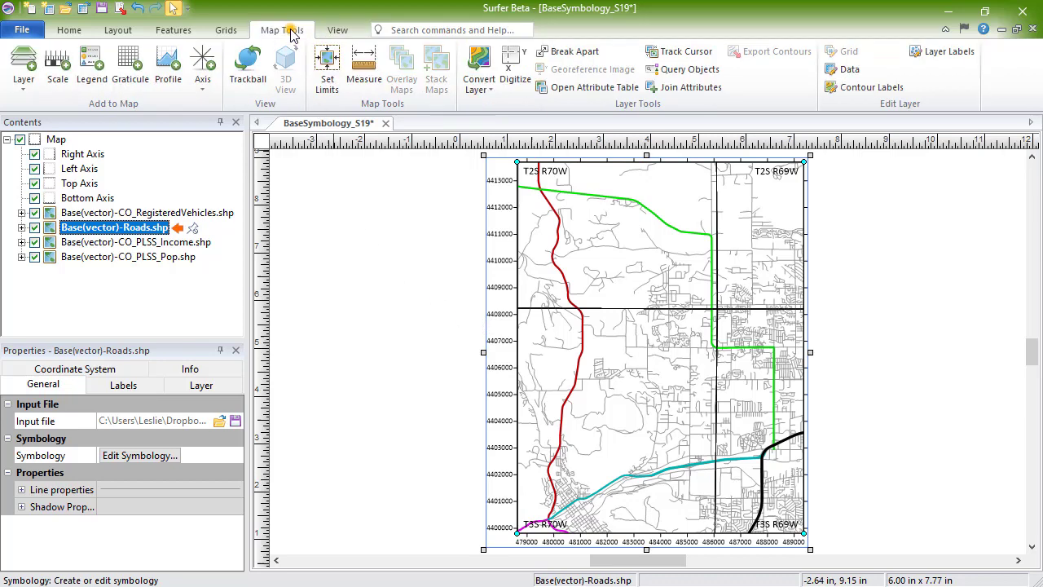
click(93, 79)
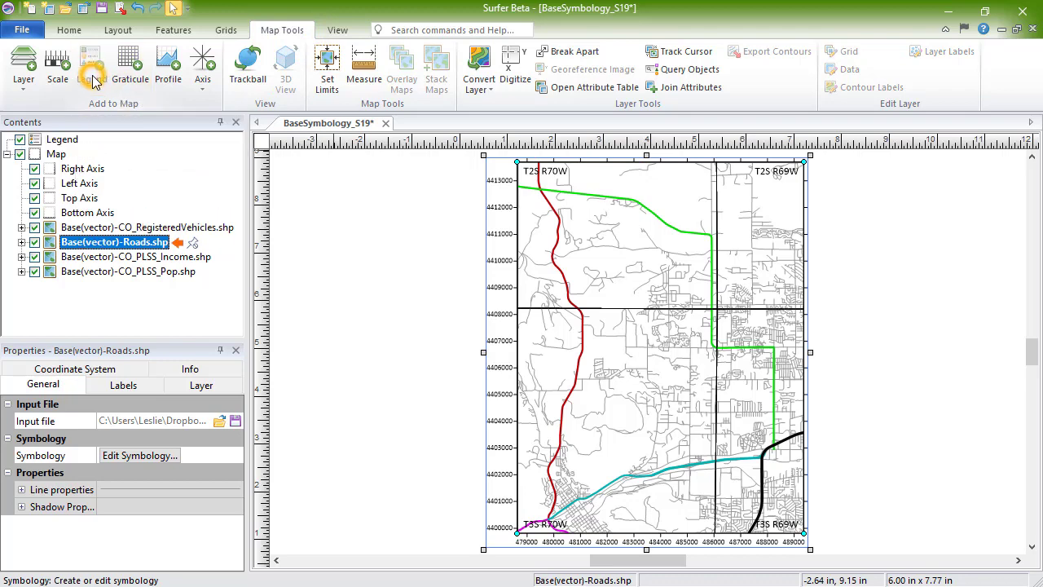
drag(666, 532, 827, 291)
scroll(827, 290, up, 1)
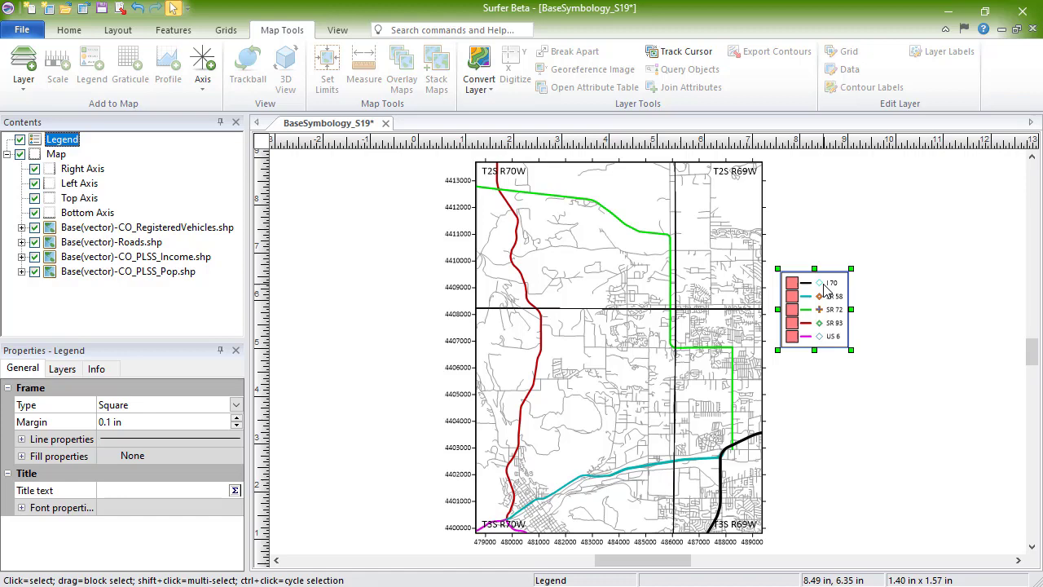
Change the legend's Layers template to "\line \value"
click(59, 369)
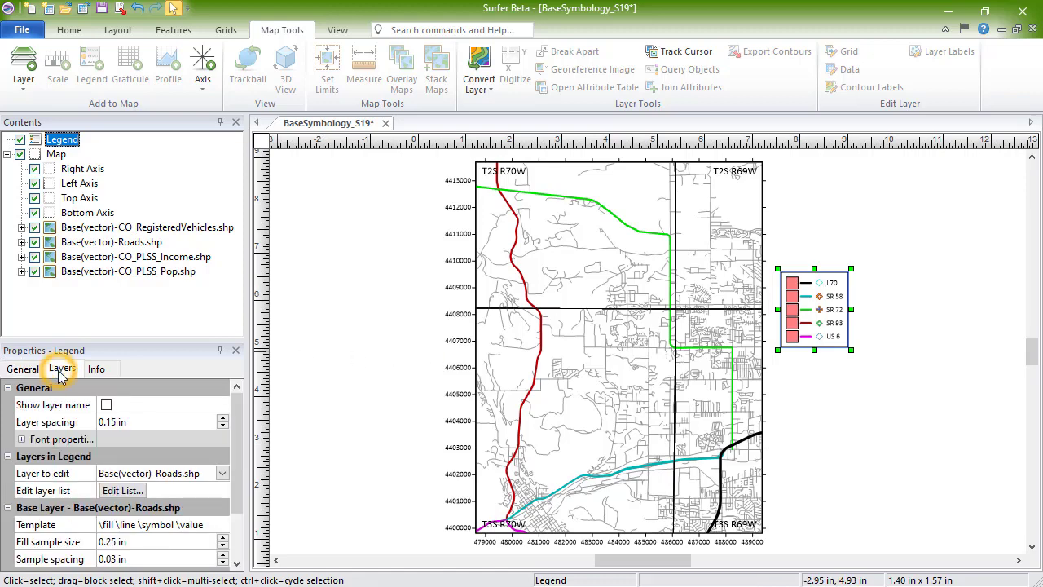
click(113, 528)
click(113, 527)
key(Delete)
key(Delete)
key(Delete)
key(Delete)
key(Delete)
key(Delete)
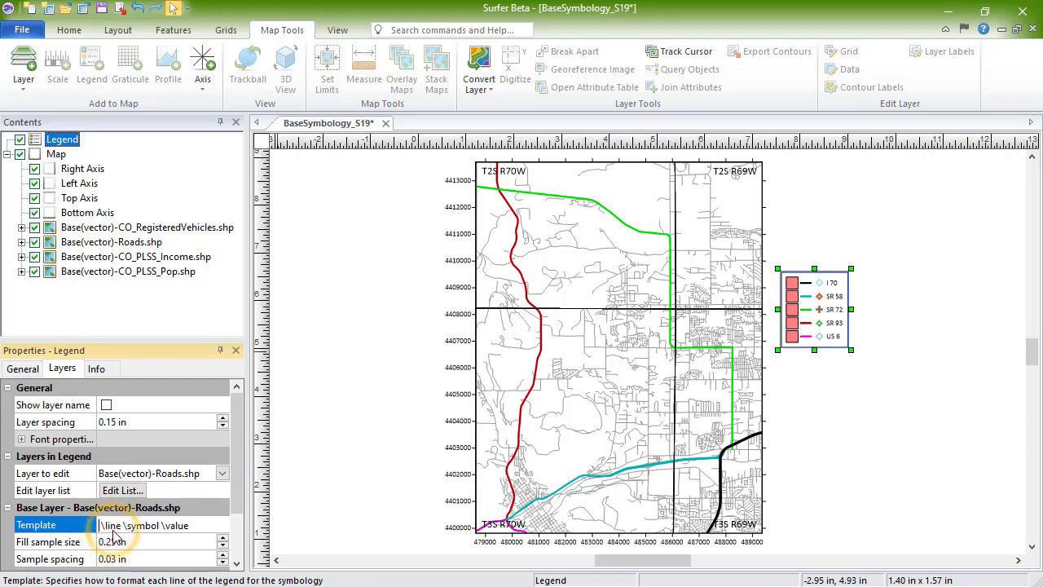
key(ctrl+Right)
key(Delete)
key(Delete)
key(Delete)
key(Delete)
key(Delete)
key(Delete)
key(Delete)
key(Delete)
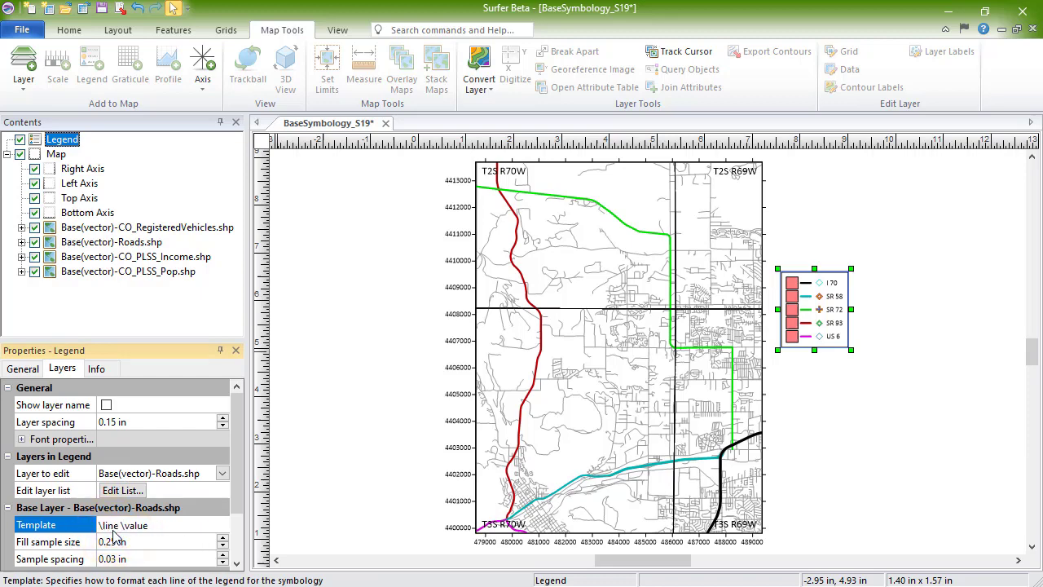
key(Return)
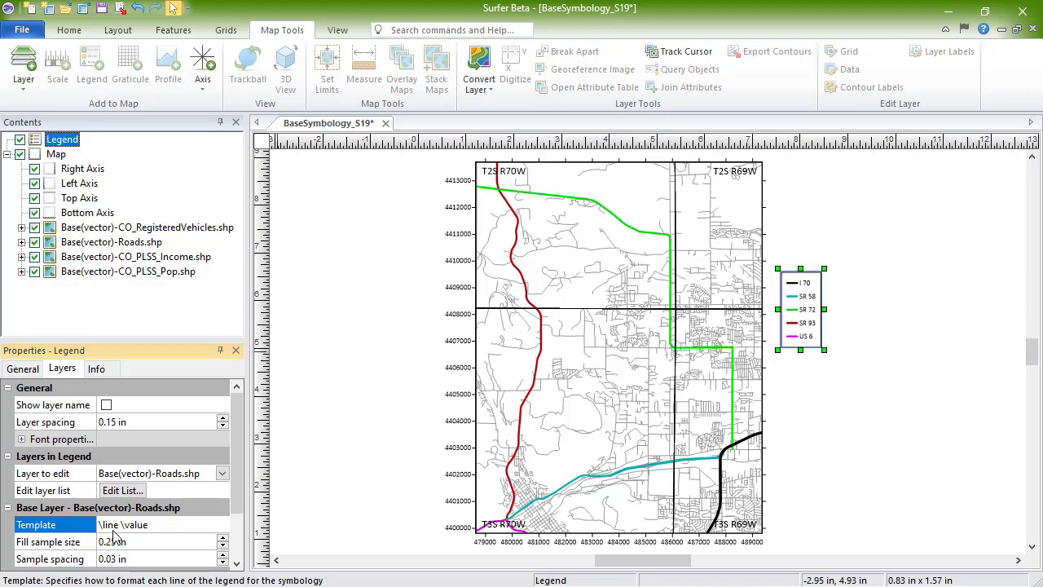
Open the CO_PLSS_Pop.shp layer's symbology and choose Classed Colors
click(47, 274)
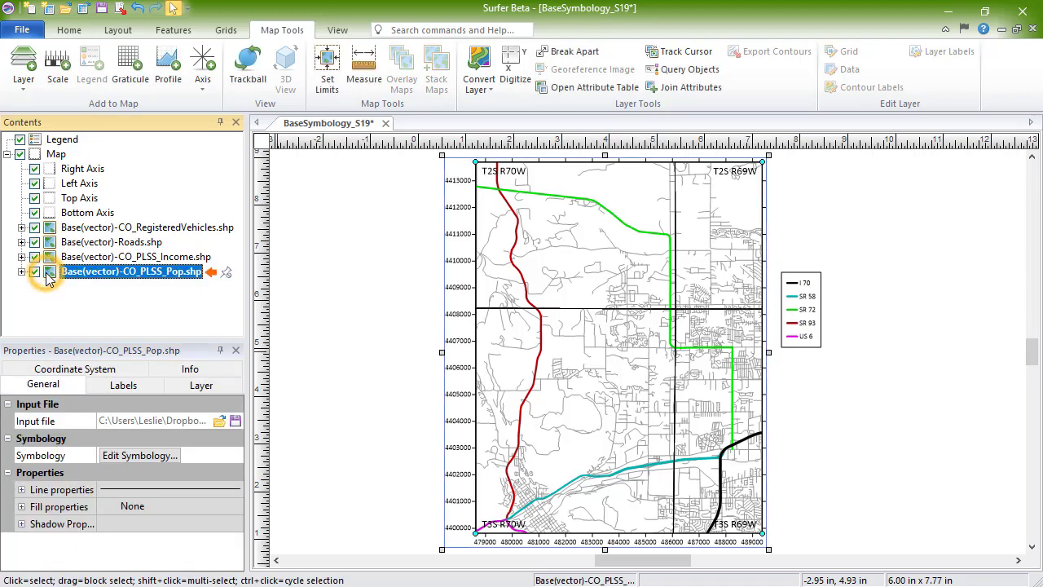
click(62, 386)
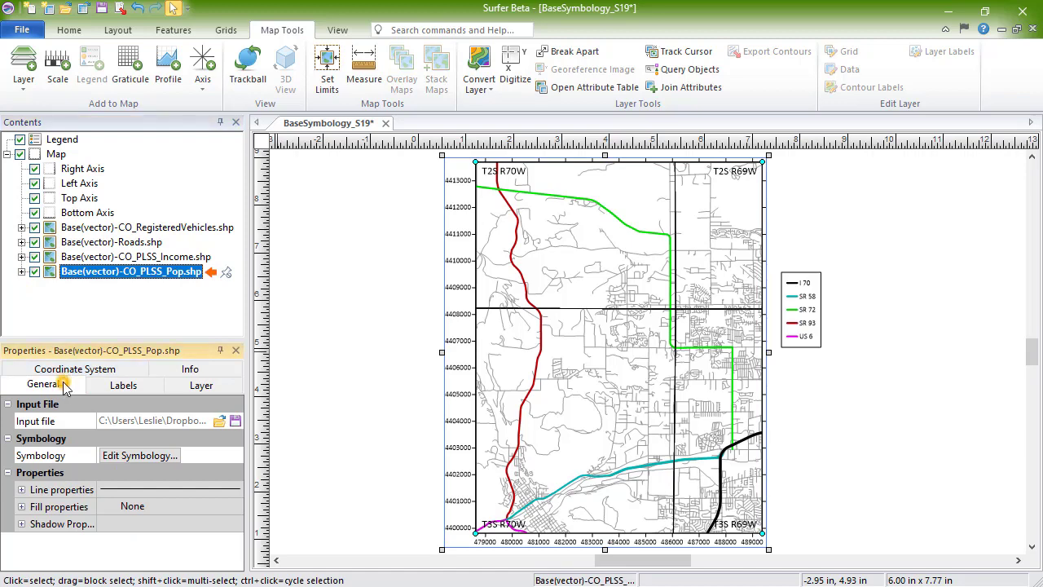
click(180, 455)
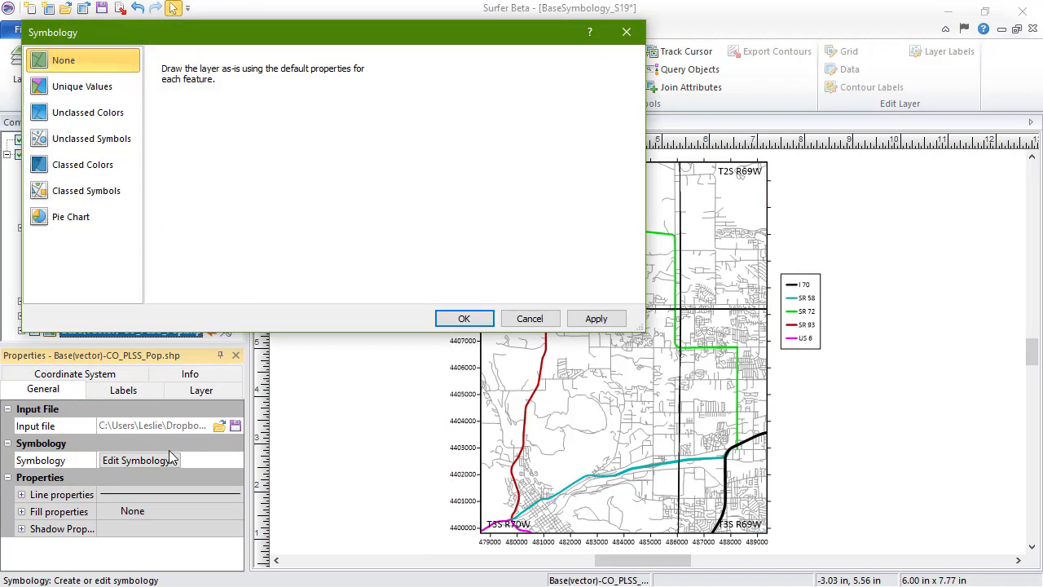
click(111, 166)
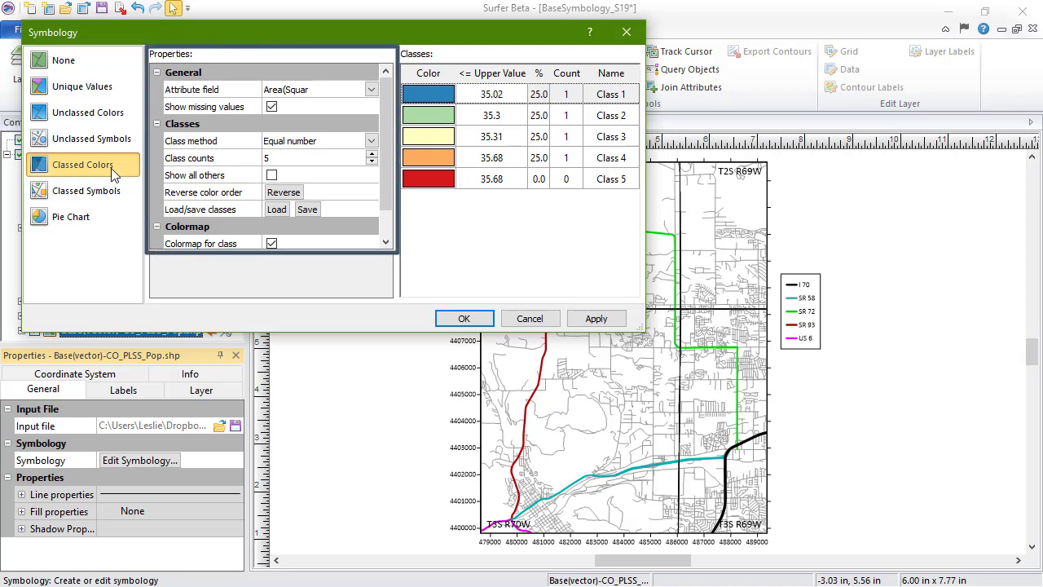
Classify by Mean_Popul with 7 equal-interval classes, show all others, reverse colours, and turn off Colormap for class
click(371, 90)
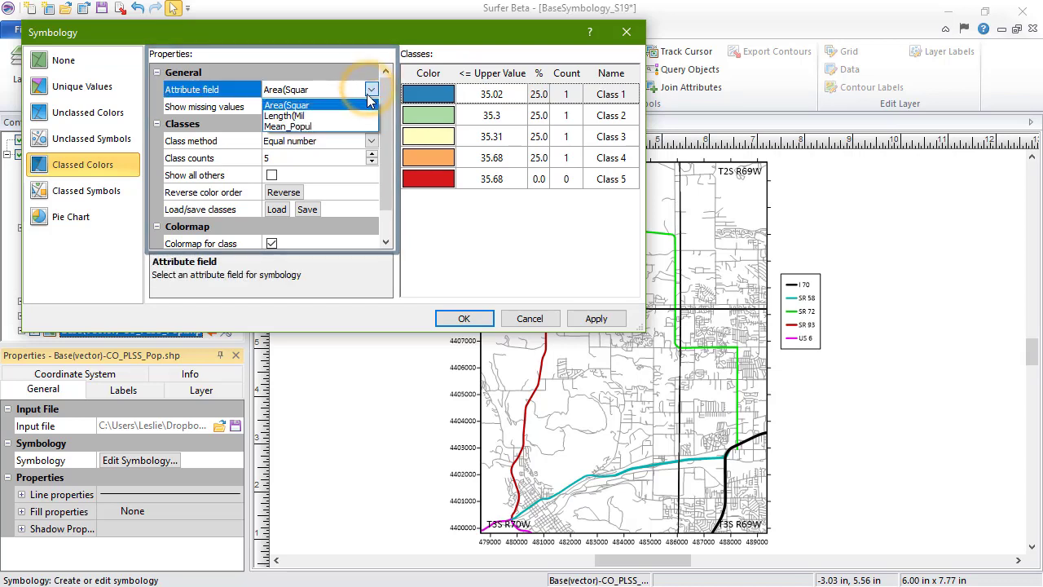
click(360, 126)
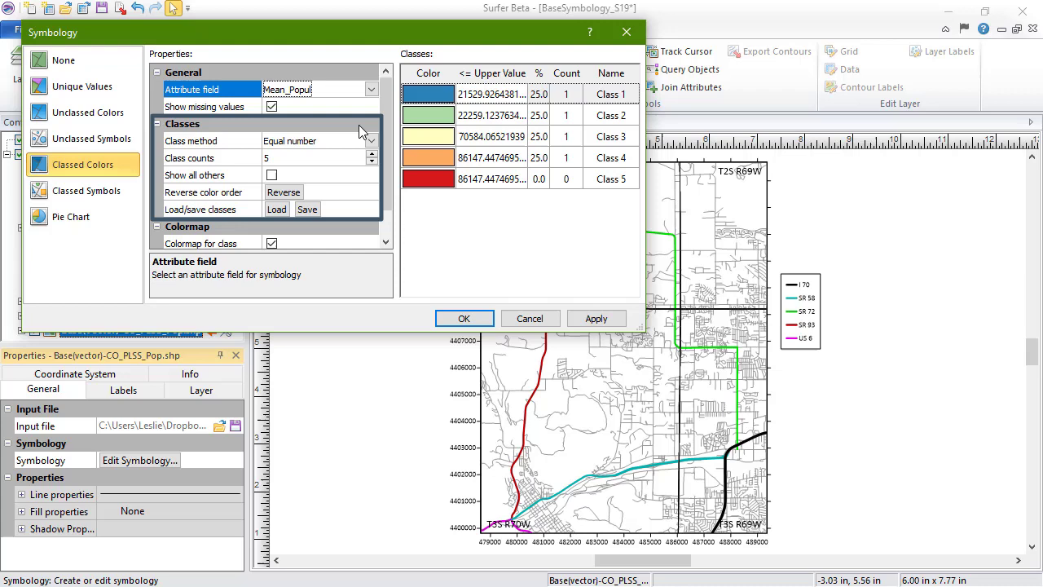
click(371, 143)
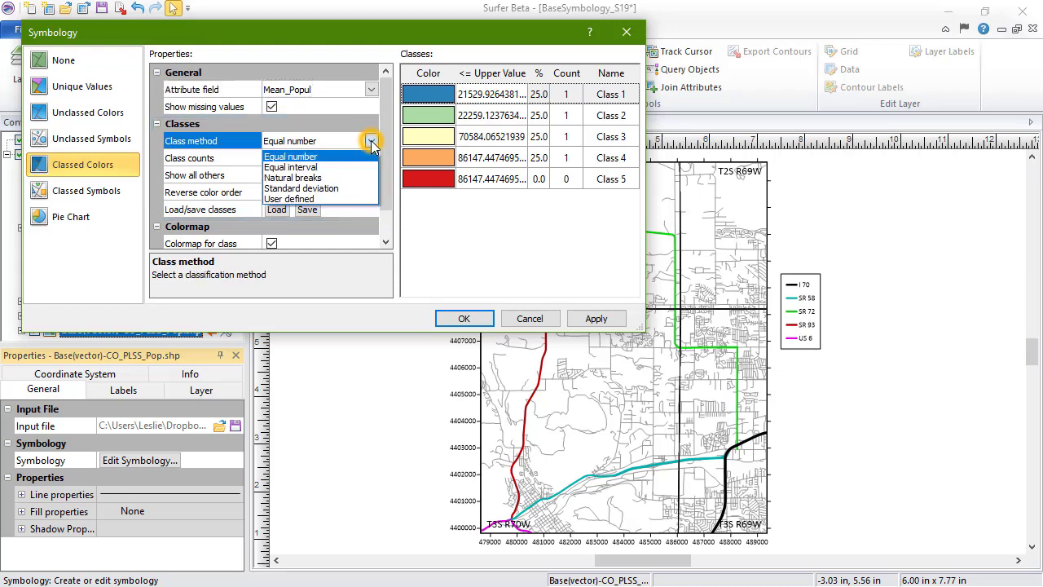
click(371, 166)
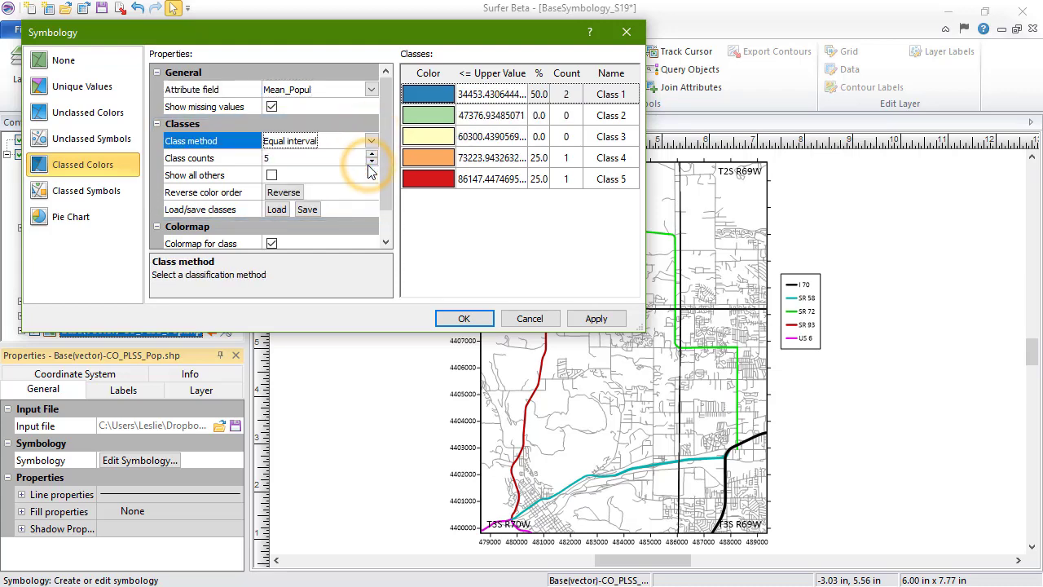
click(370, 154)
click(371, 154)
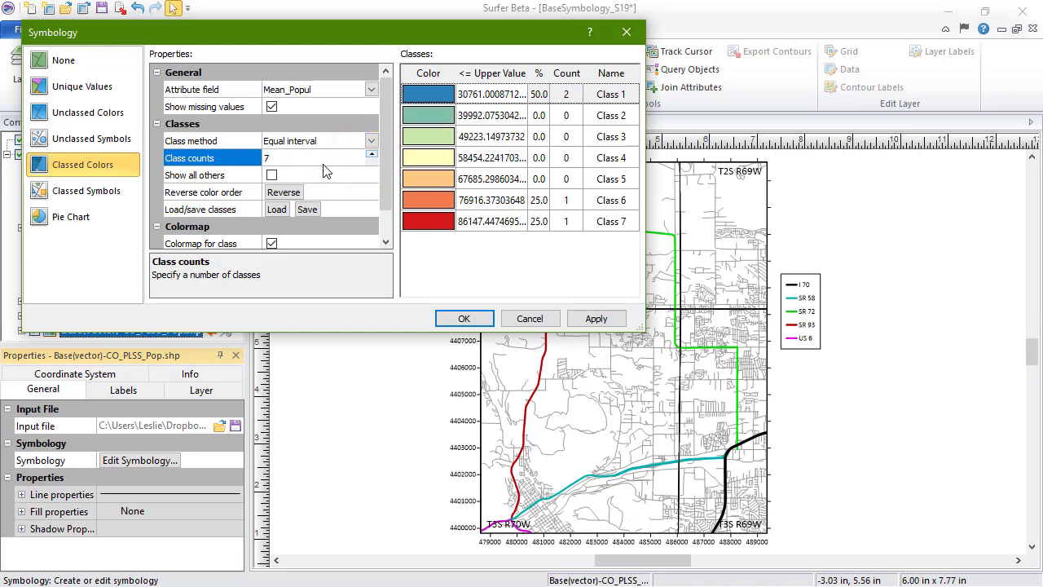
click(271, 175)
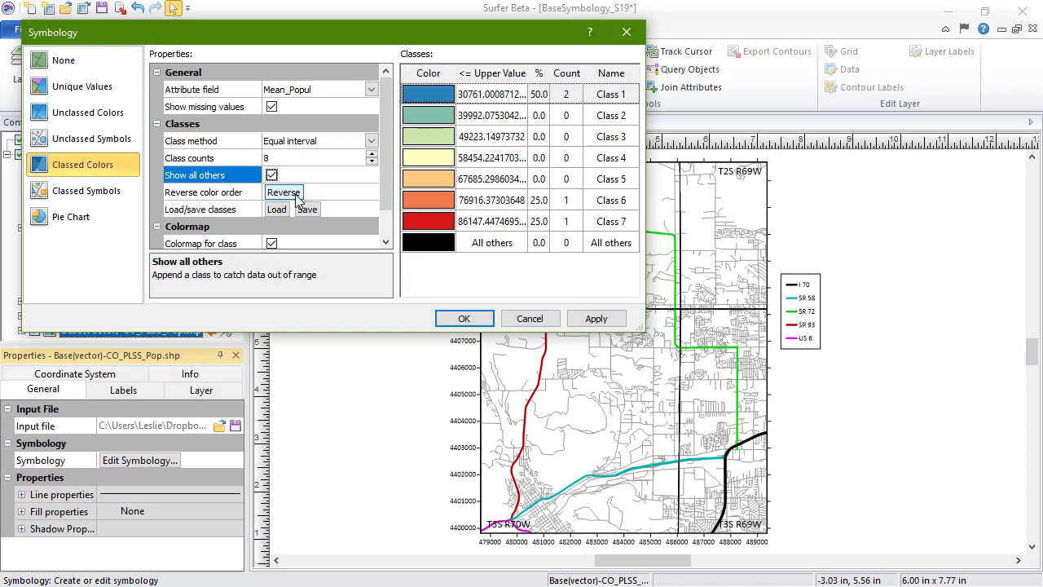
click(296, 197)
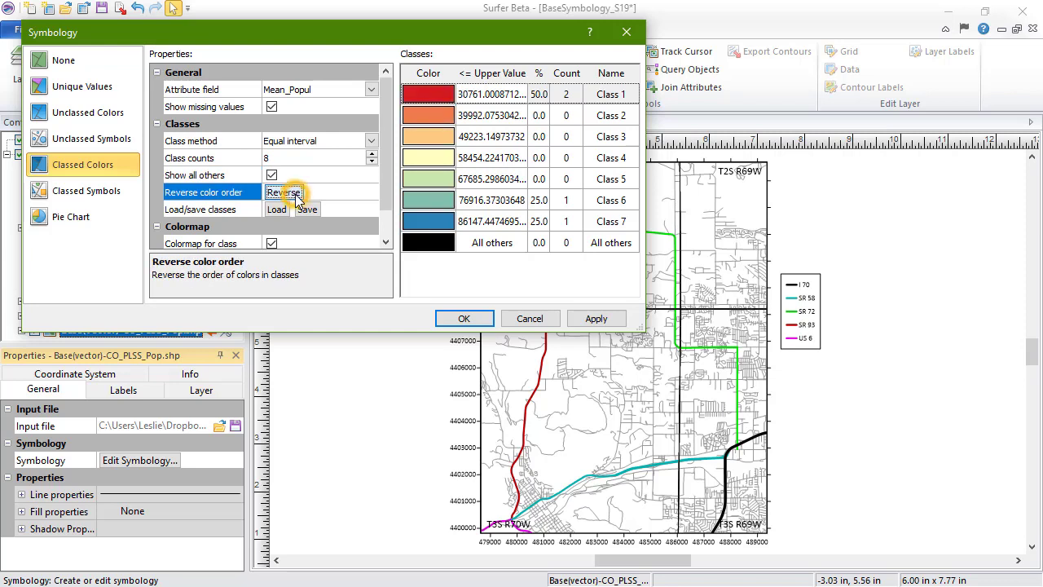
click(273, 244)
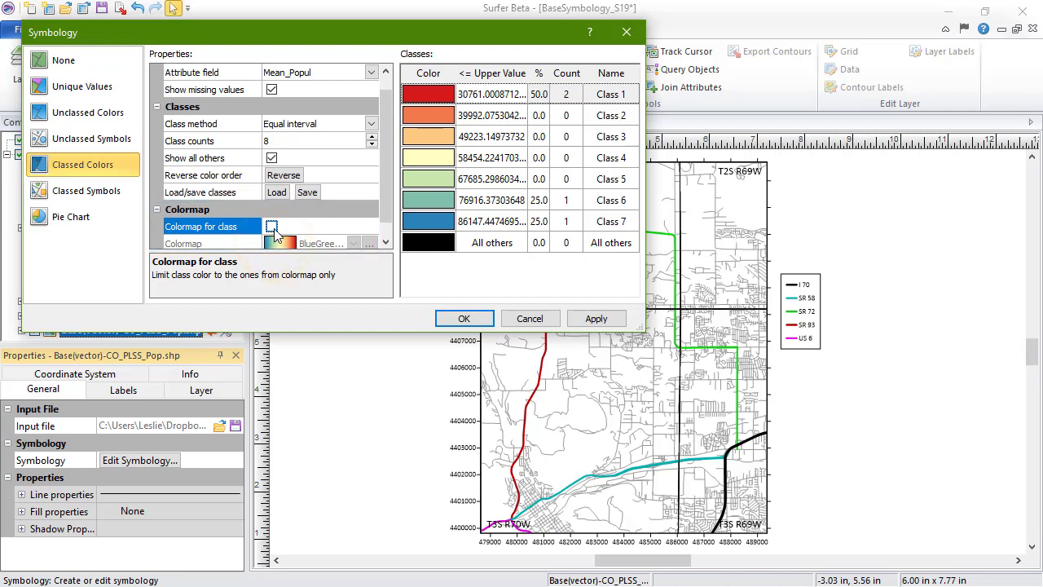
Re-enable Colormap for class and pick the Yellow-Red colormap
click(273, 229)
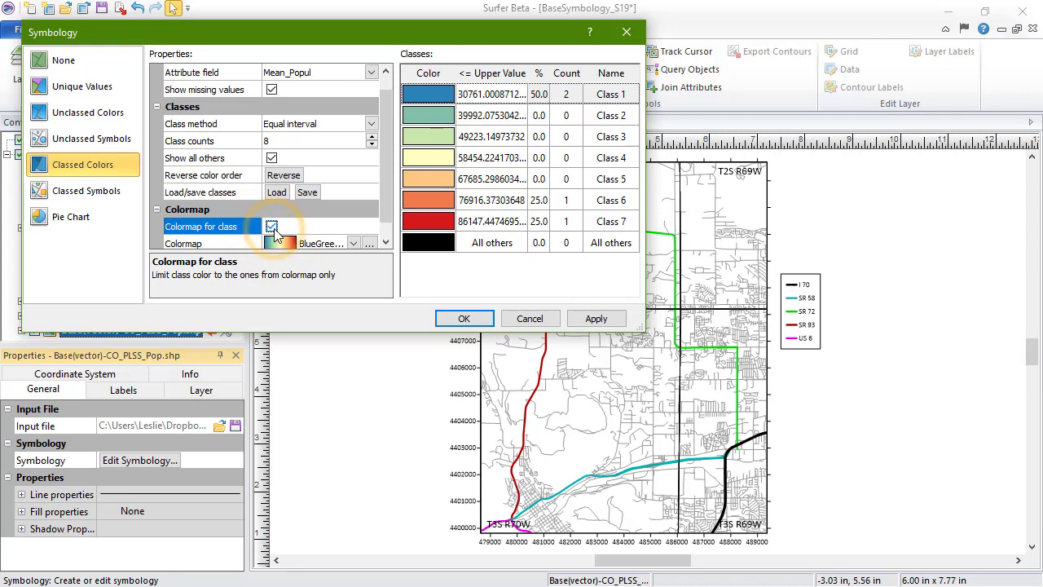
click(353, 243)
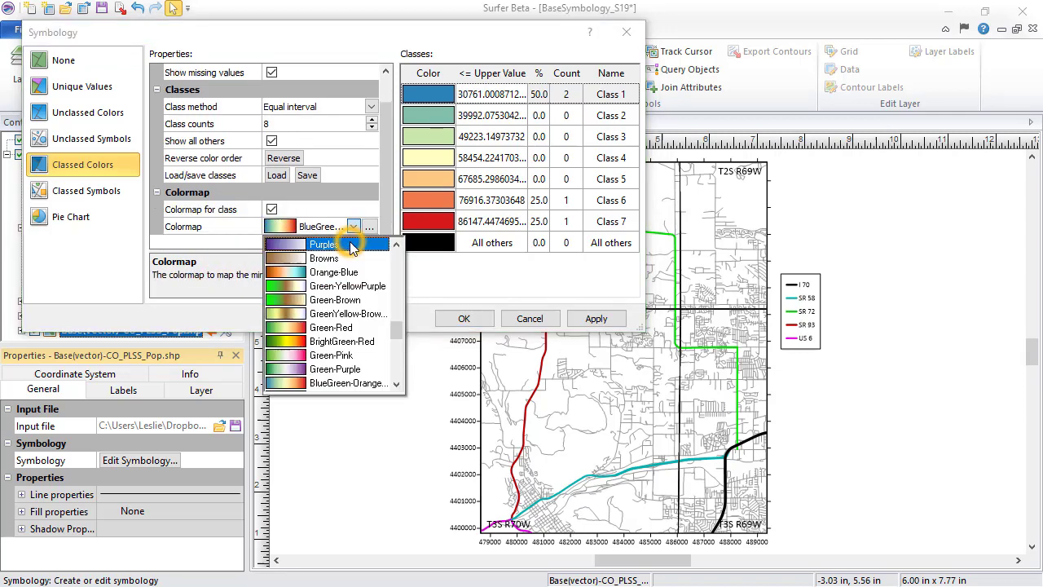
drag(397, 326, 399, 295)
click(371, 328)
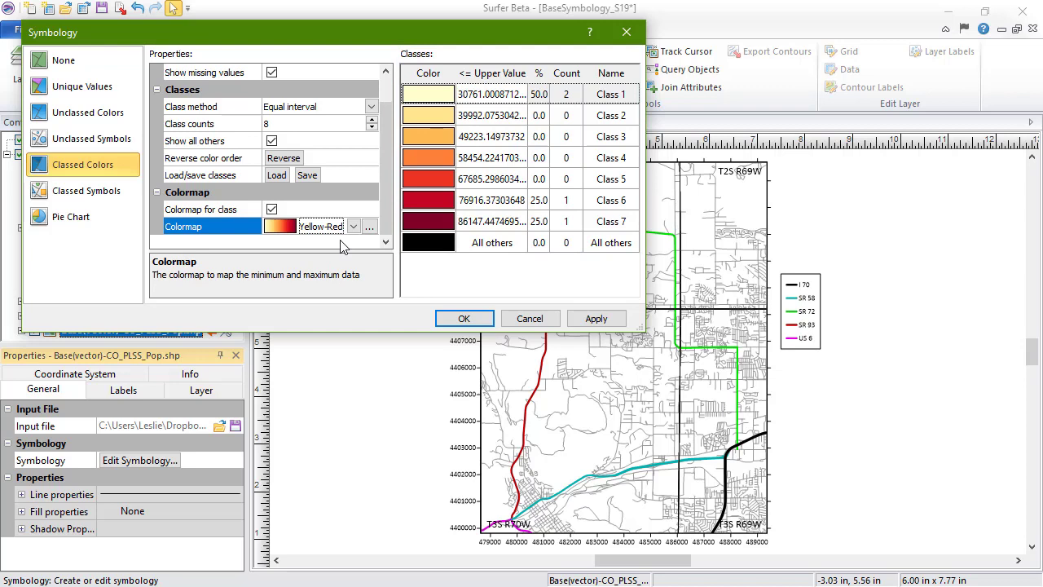
Set the Class 1 upper value to 75000, apply, then switch to Unclassed Colors
click(492, 93)
click(493, 93)
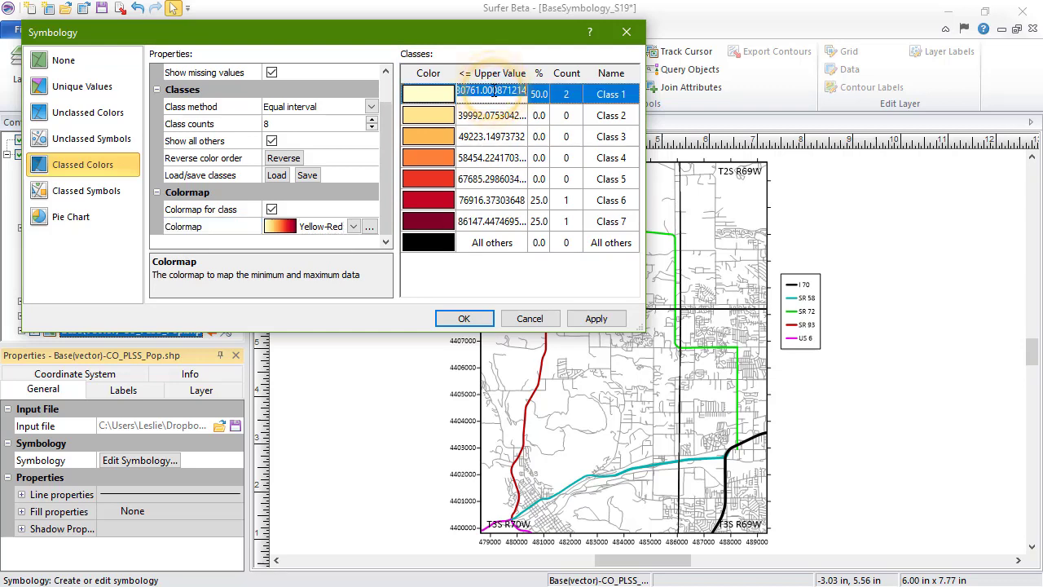
text(75000)
key(Return)
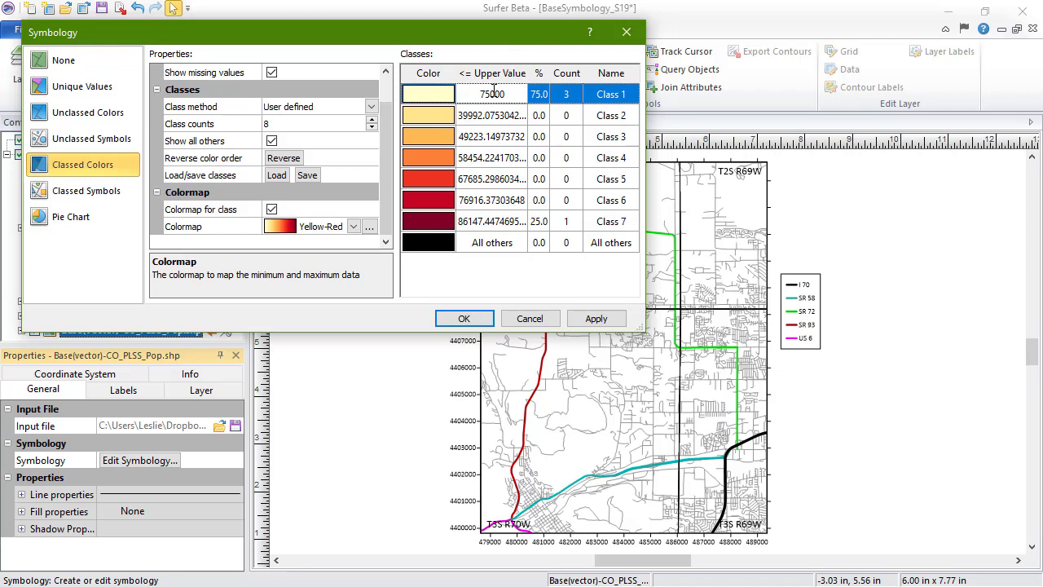
click(627, 318)
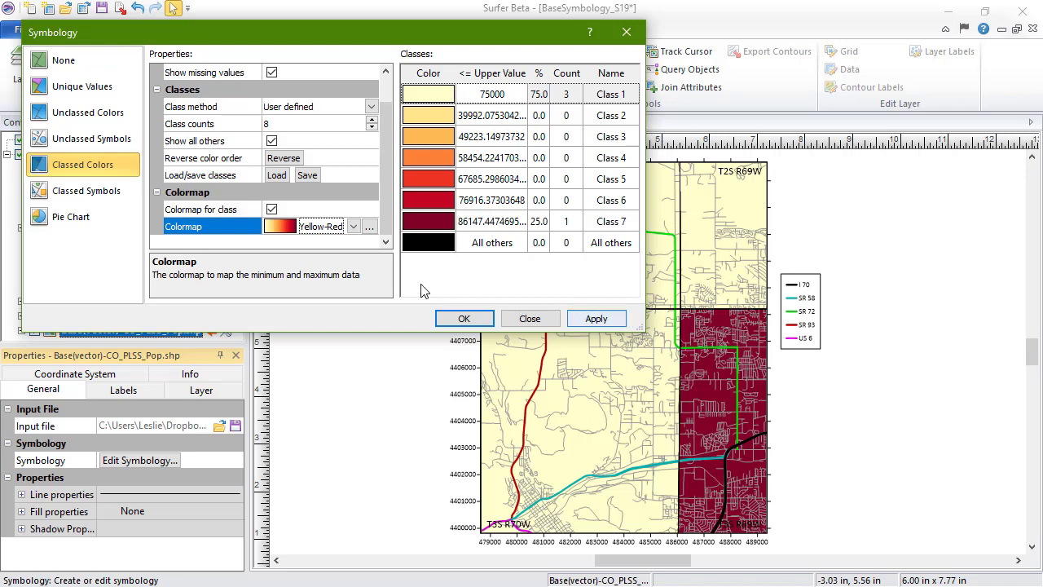
click(95, 117)
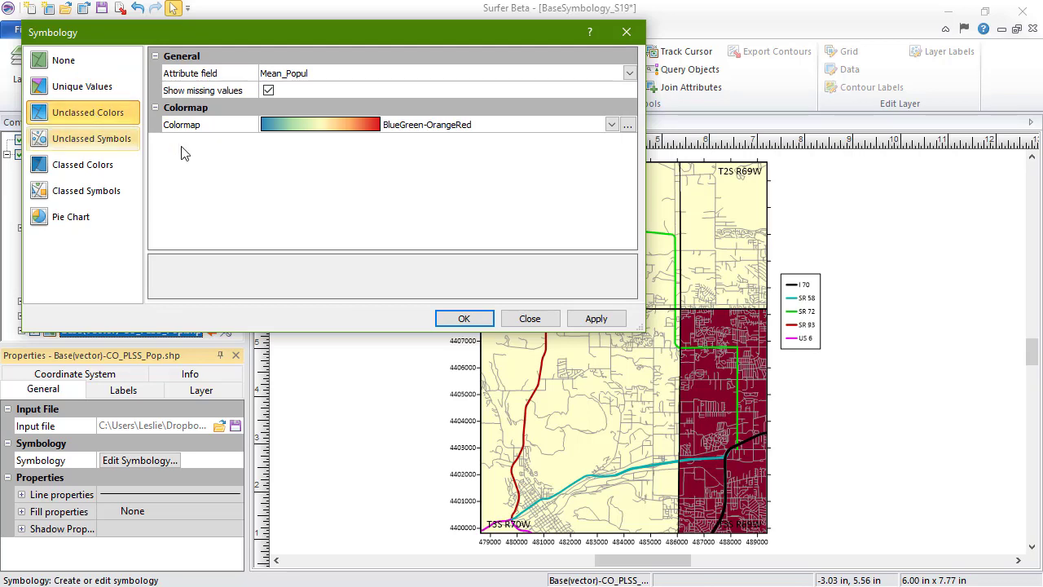
Apply the Yellow-Red colormap to the population polygons and close the Symbology dialog
click(612, 124)
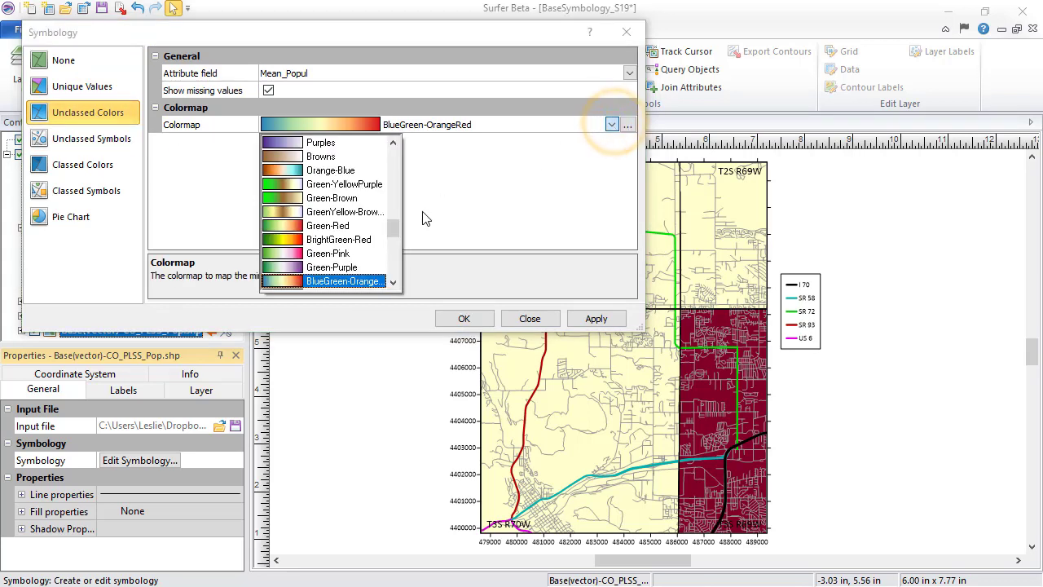
drag(398, 228, 397, 182)
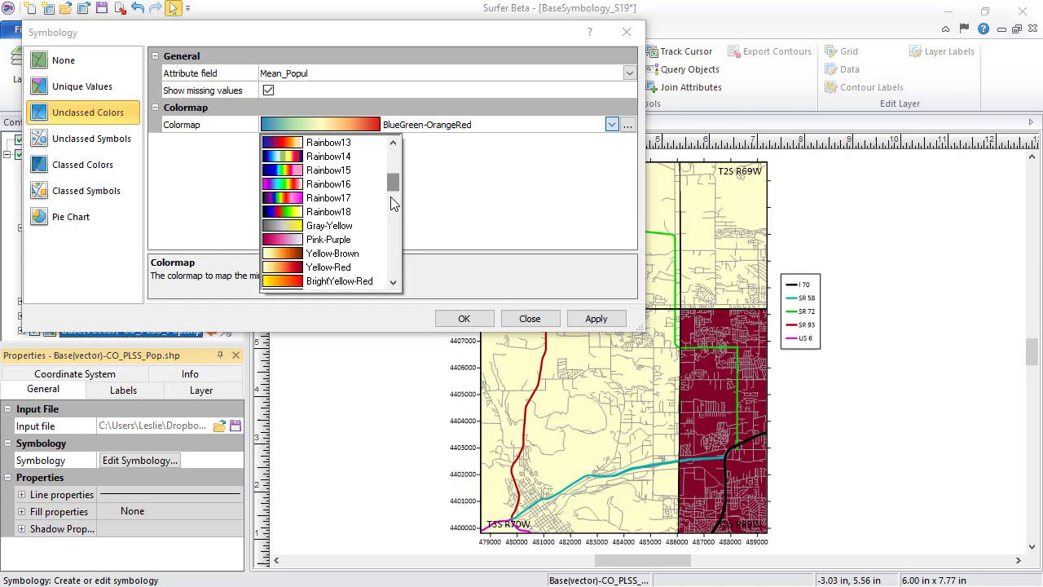
click(367, 267)
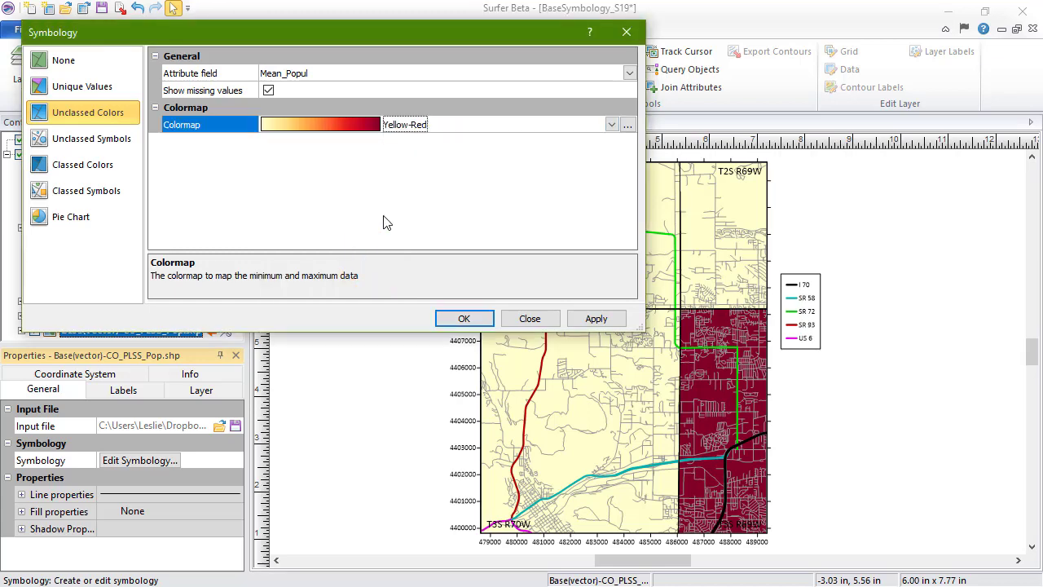
click(464, 319)
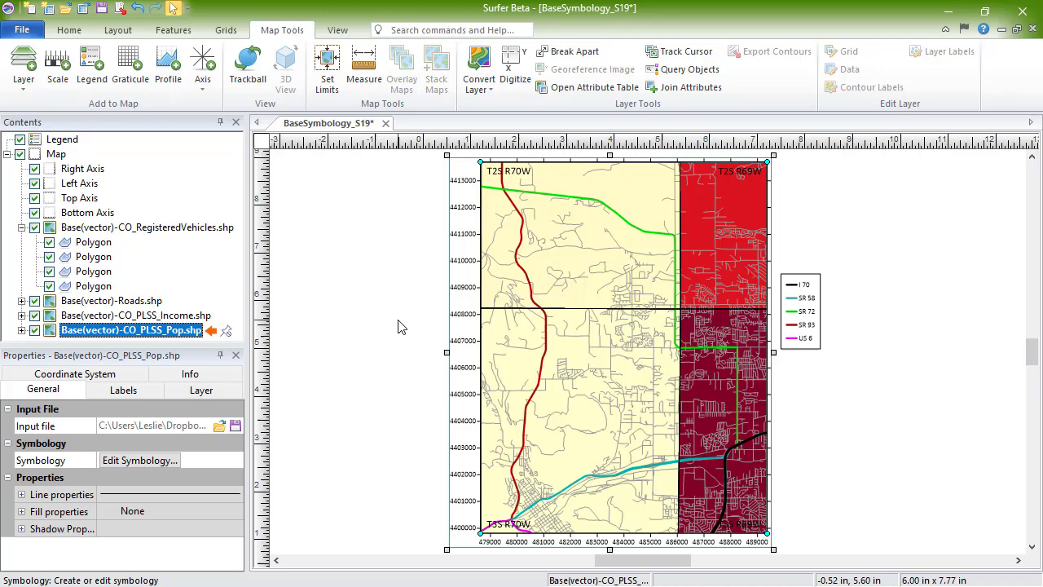
Move Base(vector)-CO_PLSS_Pop.shp into the legend's selected layers
click(806, 314)
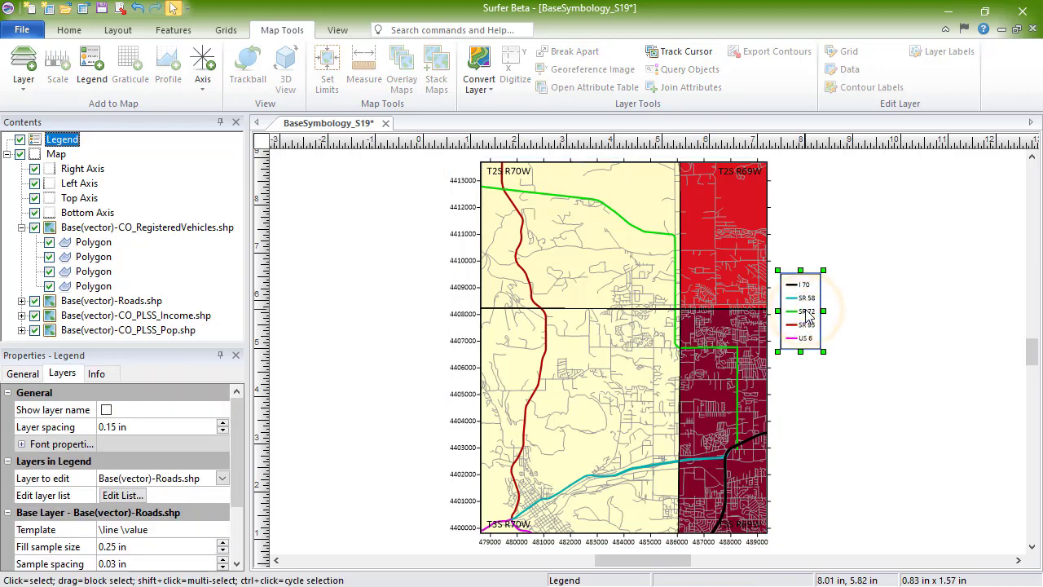
click(78, 380)
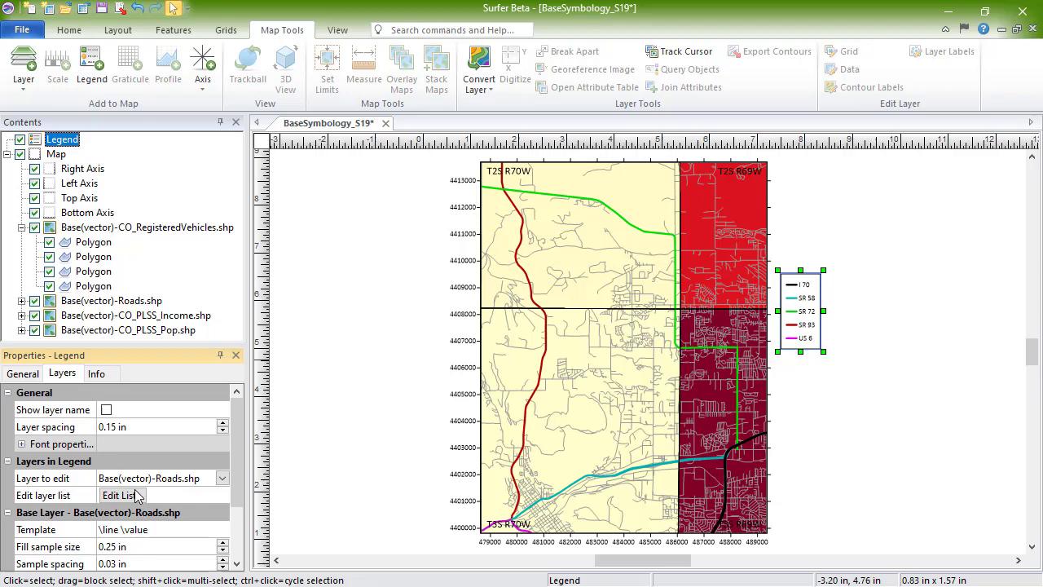
click(122, 496)
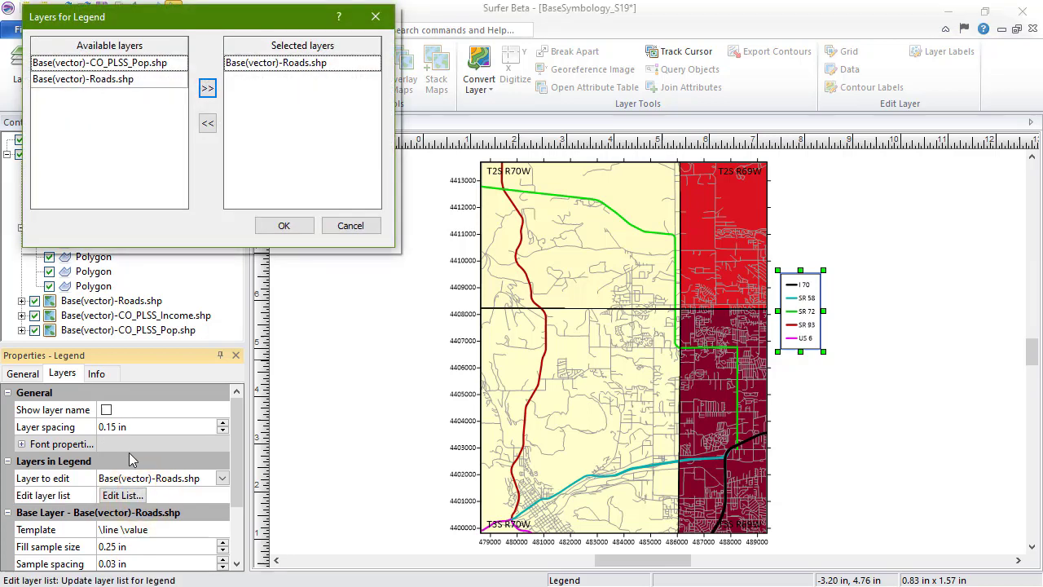
click(175, 65)
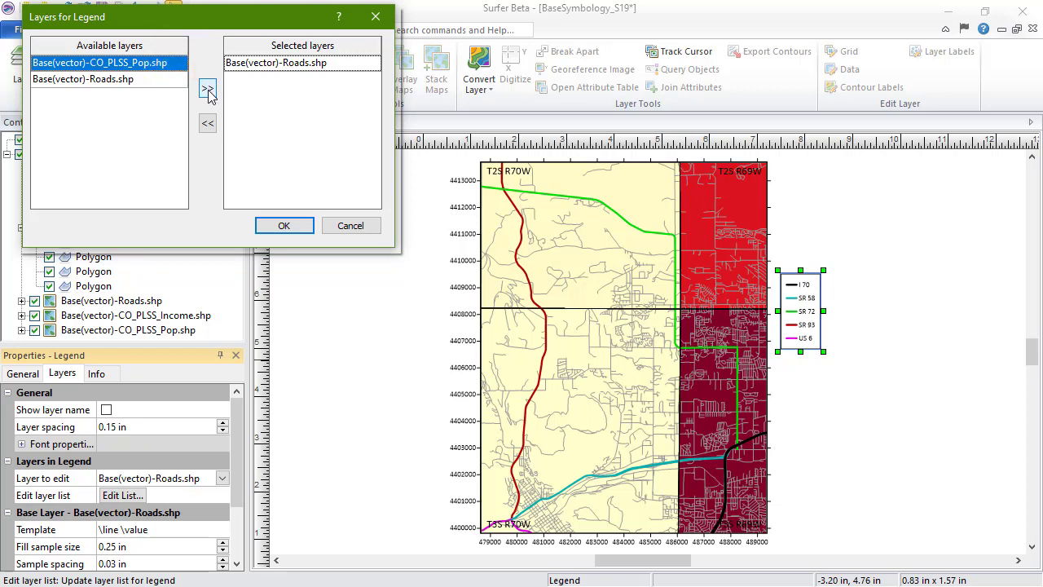
click(208, 92)
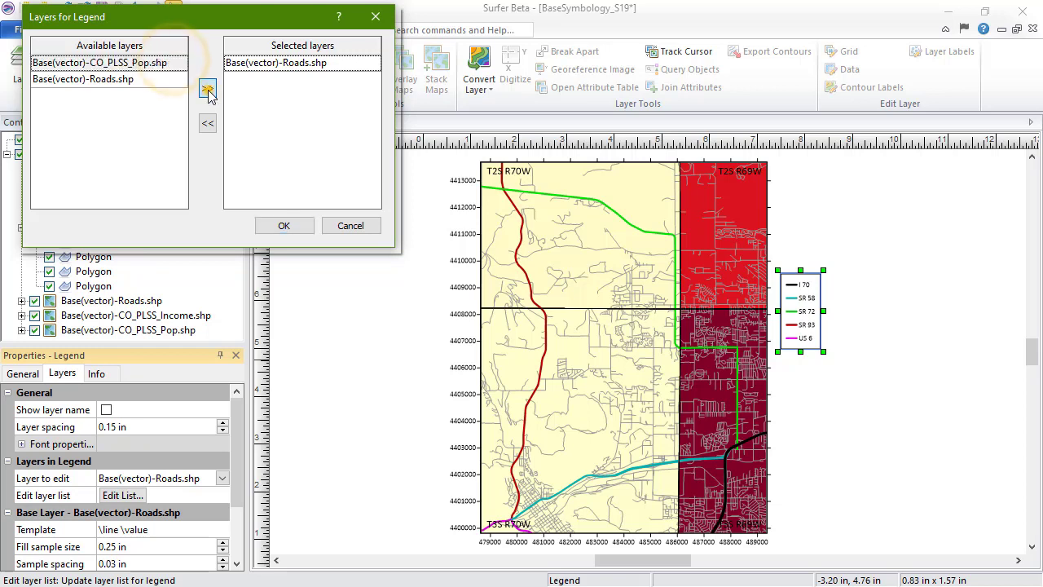
click(284, 227)
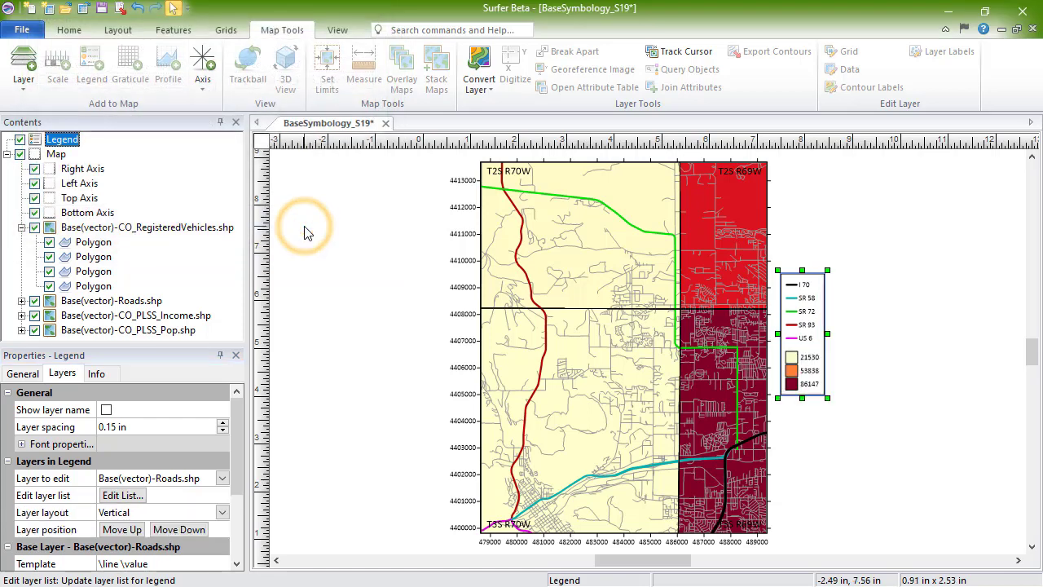
Set the CO_PLSS_Pop legend entries to show 5 samples
click(223, 478)
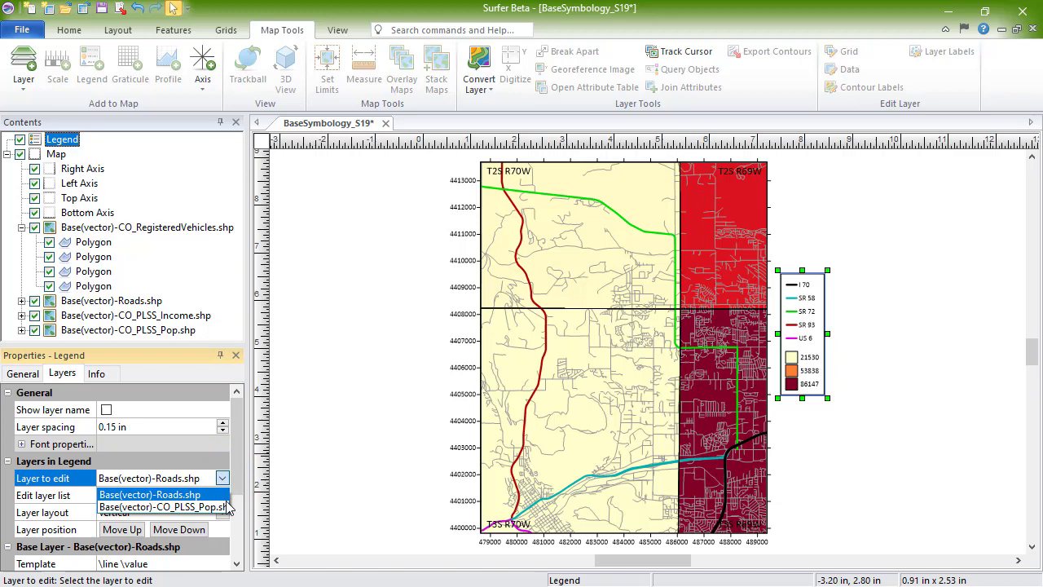
click(163, 507)
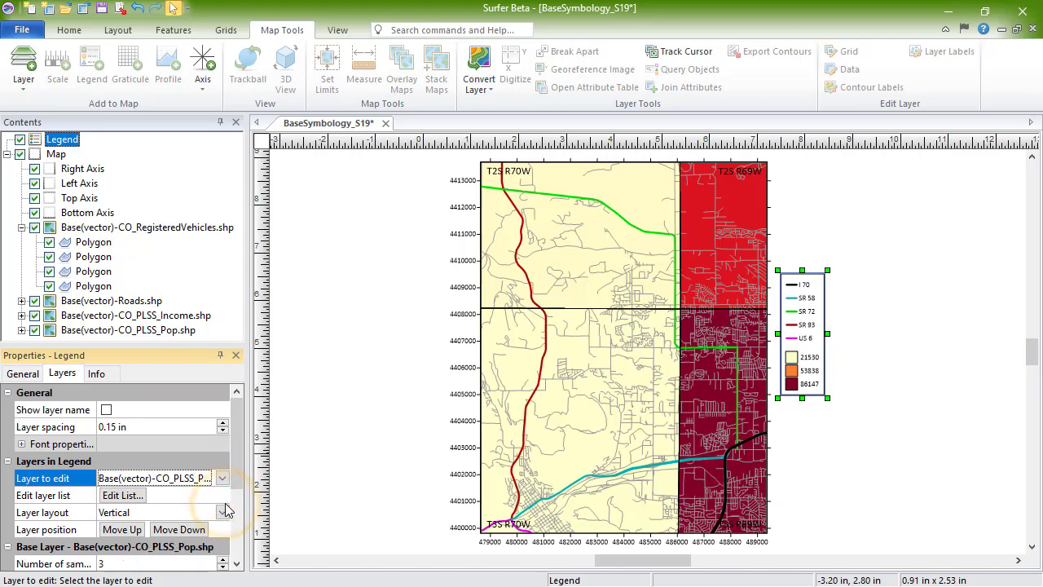
click(224, 561)
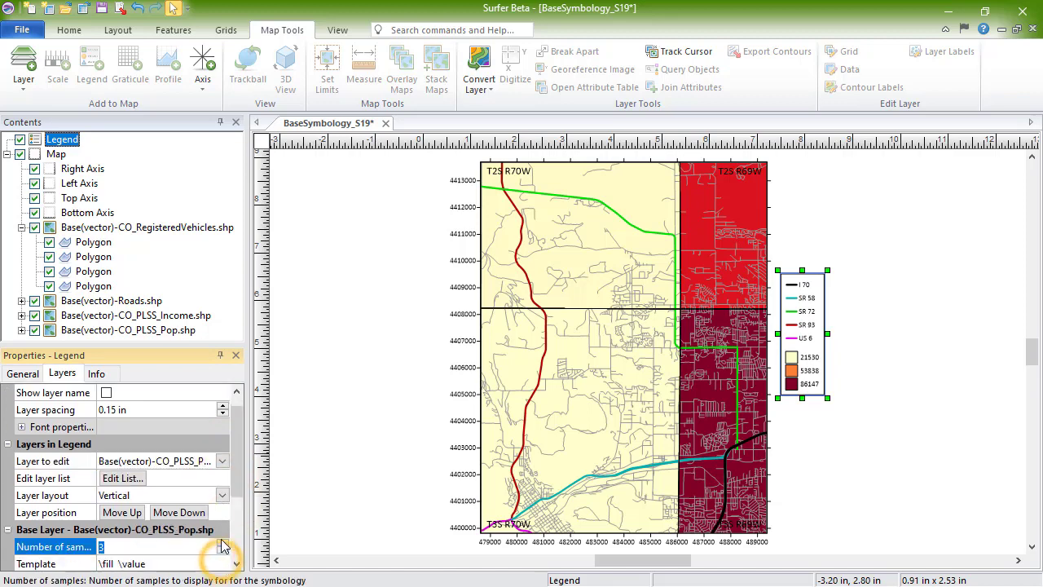
click(223, 544)
click(224, 543)
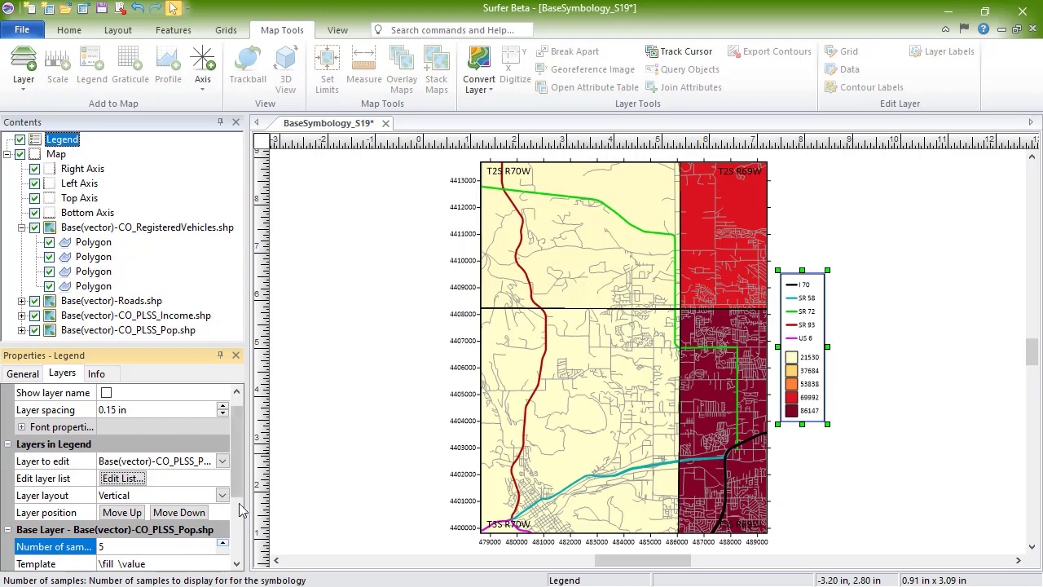
drag(235, 507, 236, 557)
Sort legend samples descending, show layer-name headers, and open CO_PLSS_Income's symbology
click(222, 530)
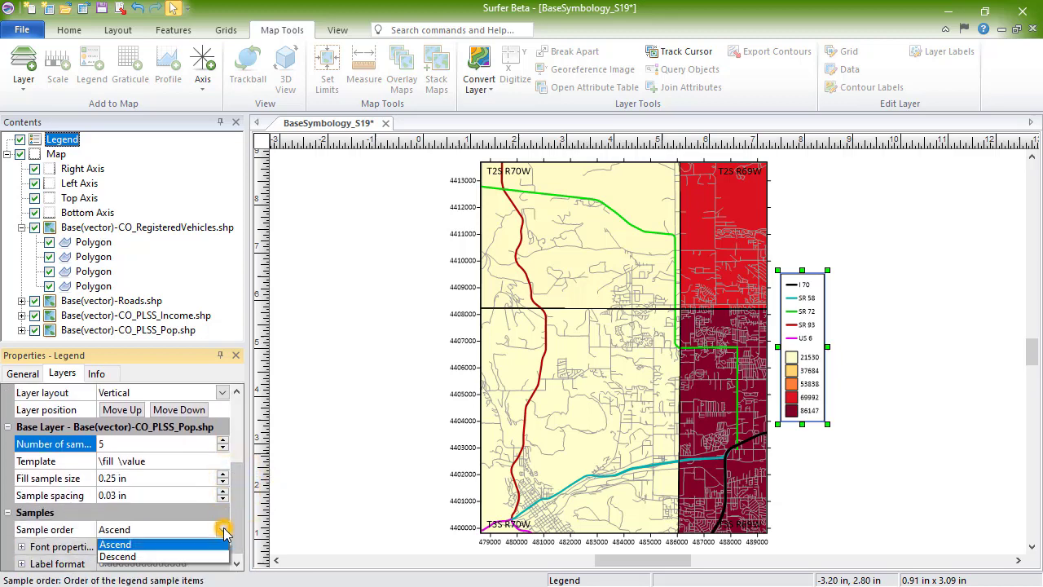
click(201, 558)
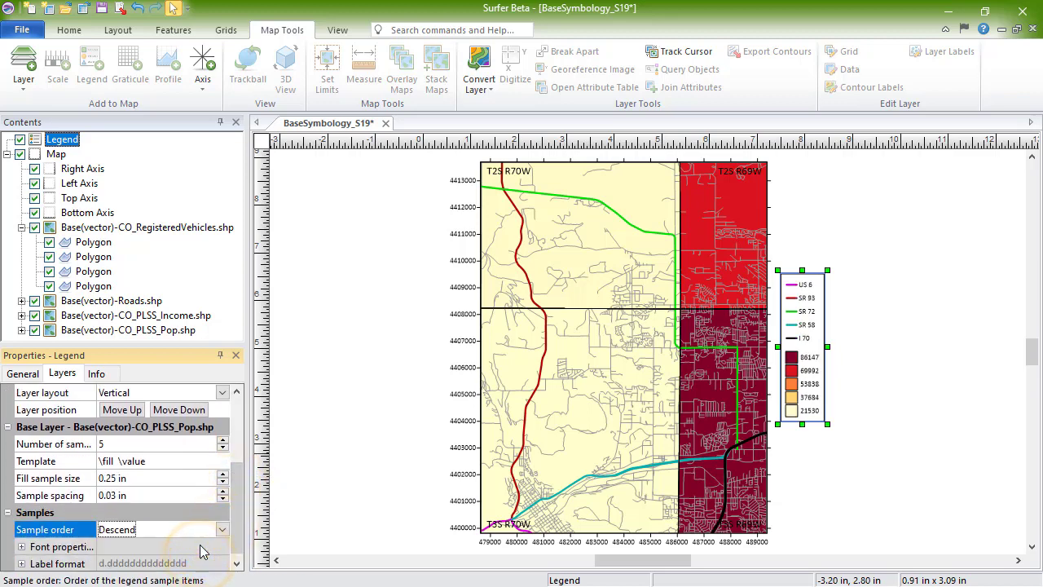
drag(237, 526, 238, 468)
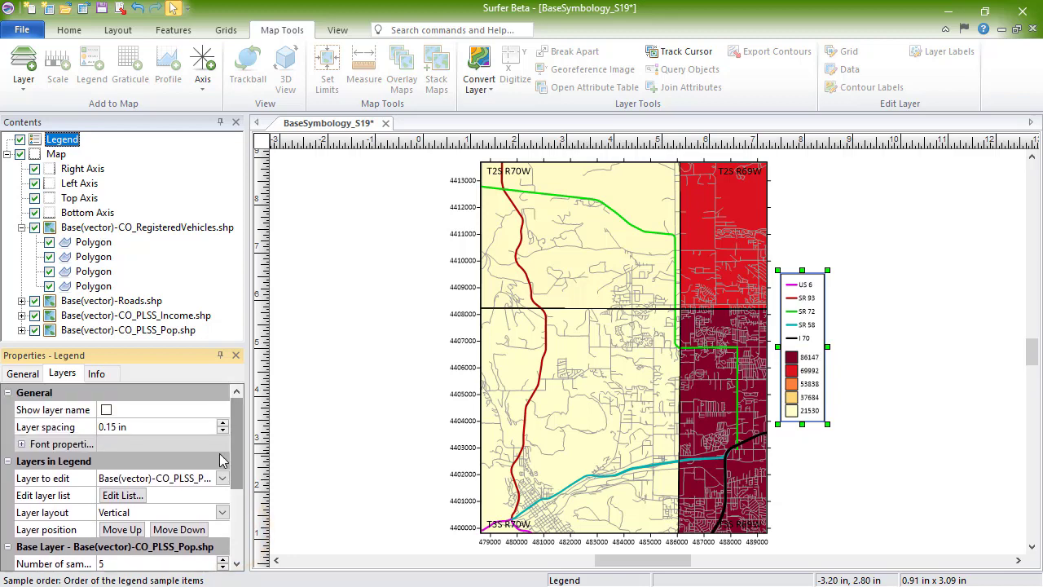
click(107, 410)
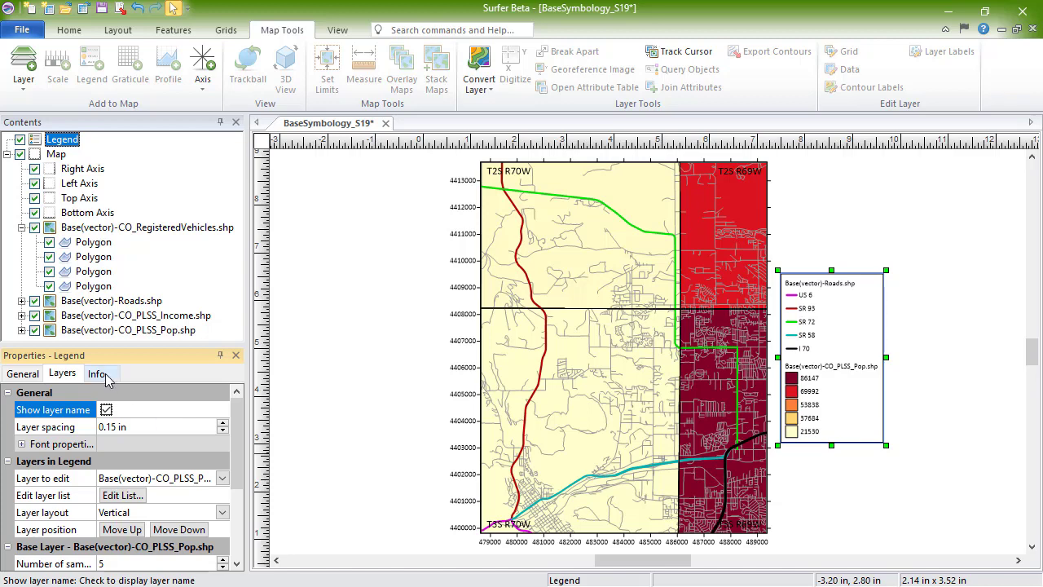
click(62, 317)
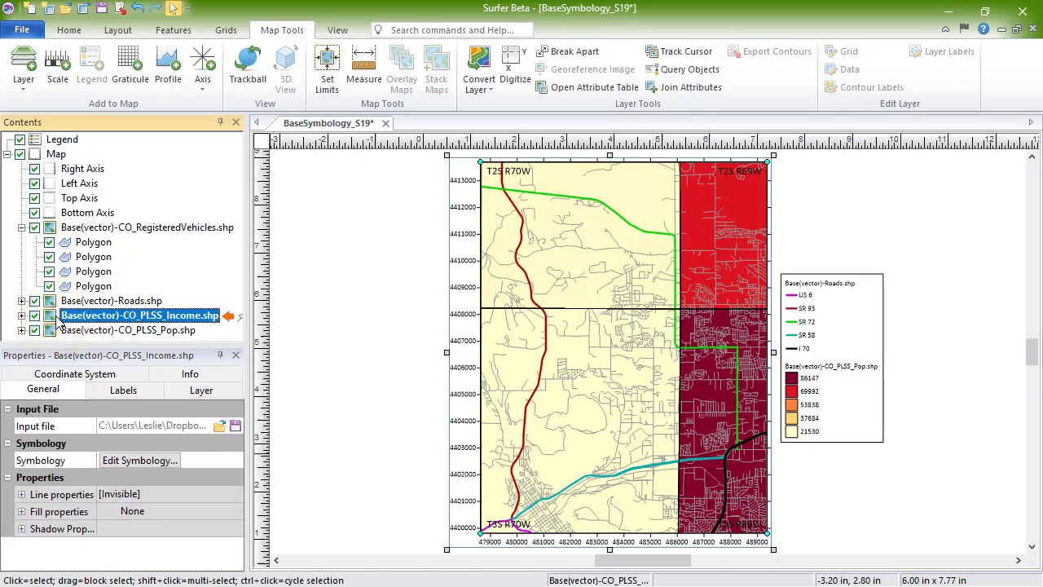
click(154, 461)
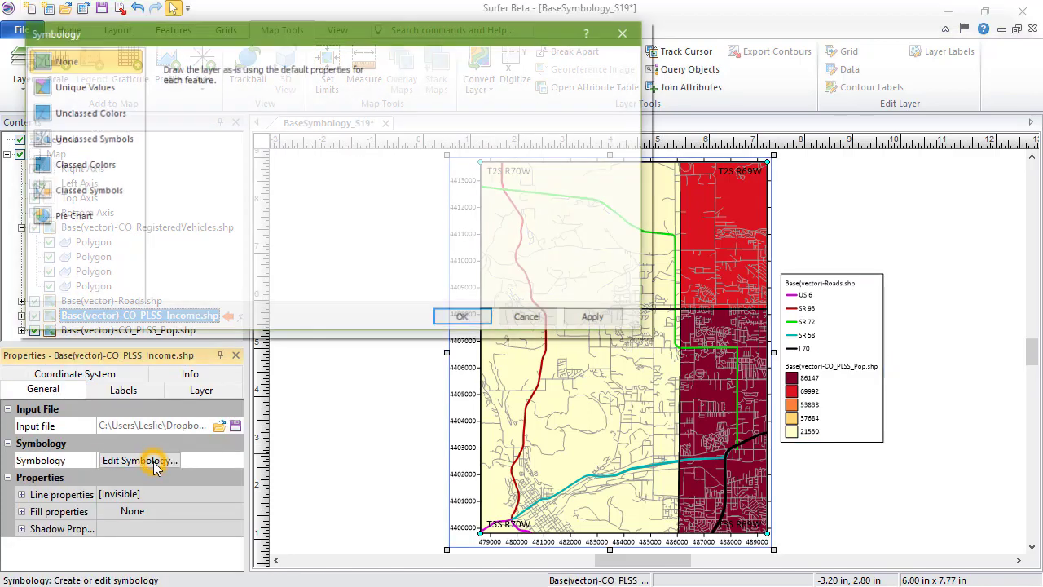
Apply Unclassed Symbols on Mean_Per_C with Linear scaling to the income layer
click(102, 140)
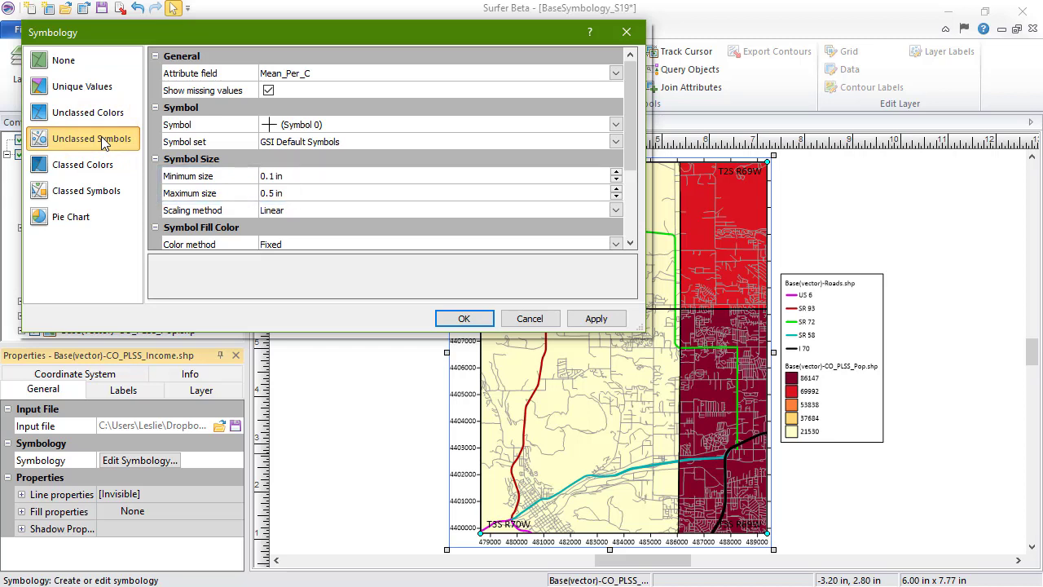
click(615, 211)
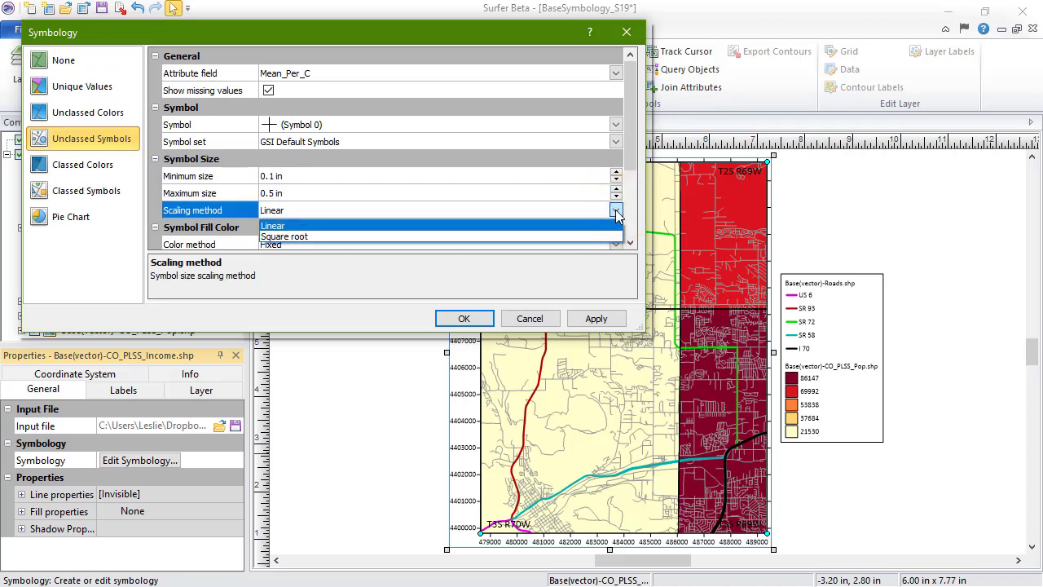
click(617, 212)
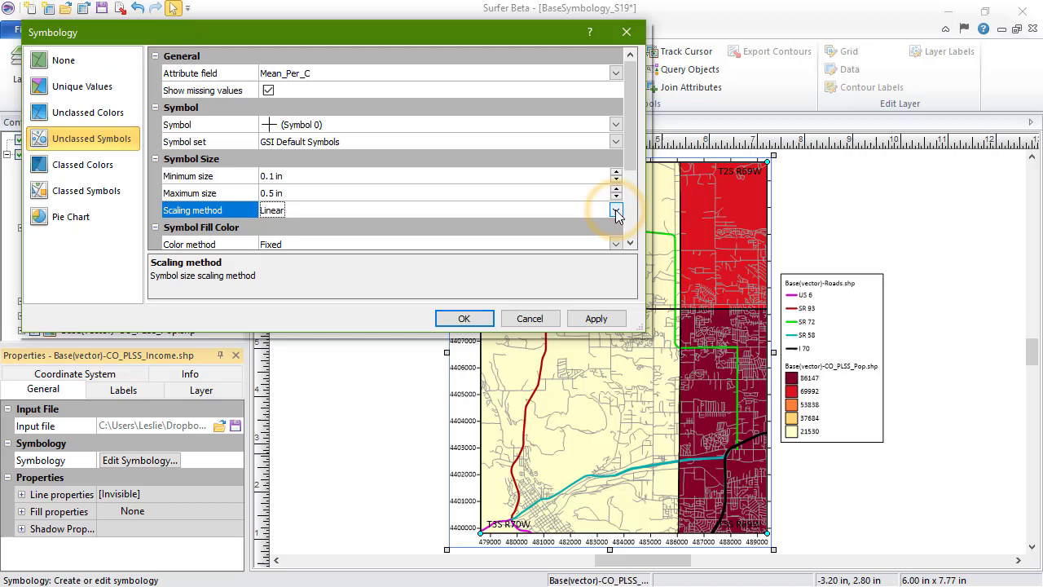
click(617, 320)
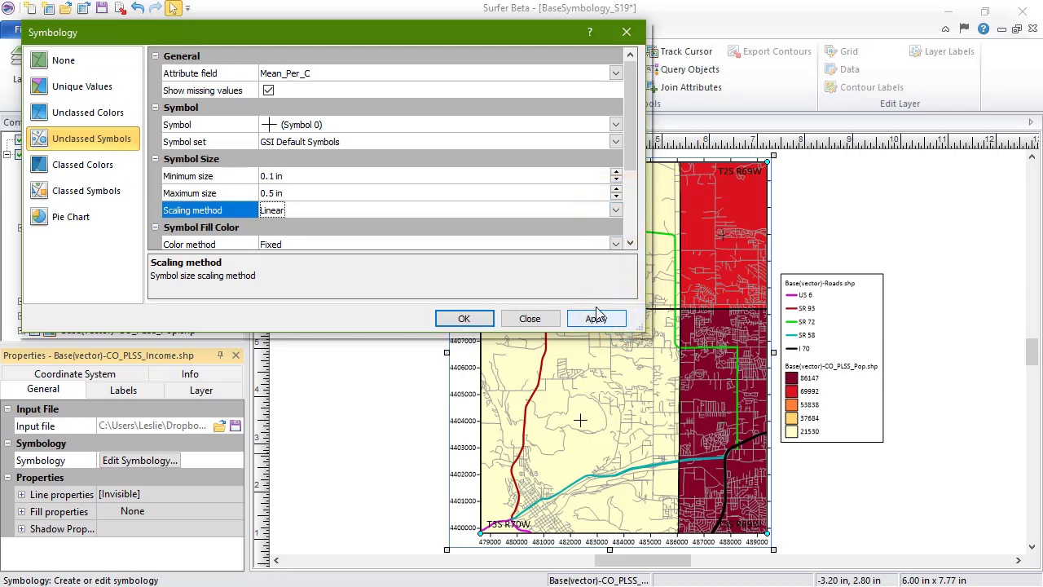
Use Classed Symbols with 4 classes, sized from 0.5 in to 1.5 in
click(79, 192)
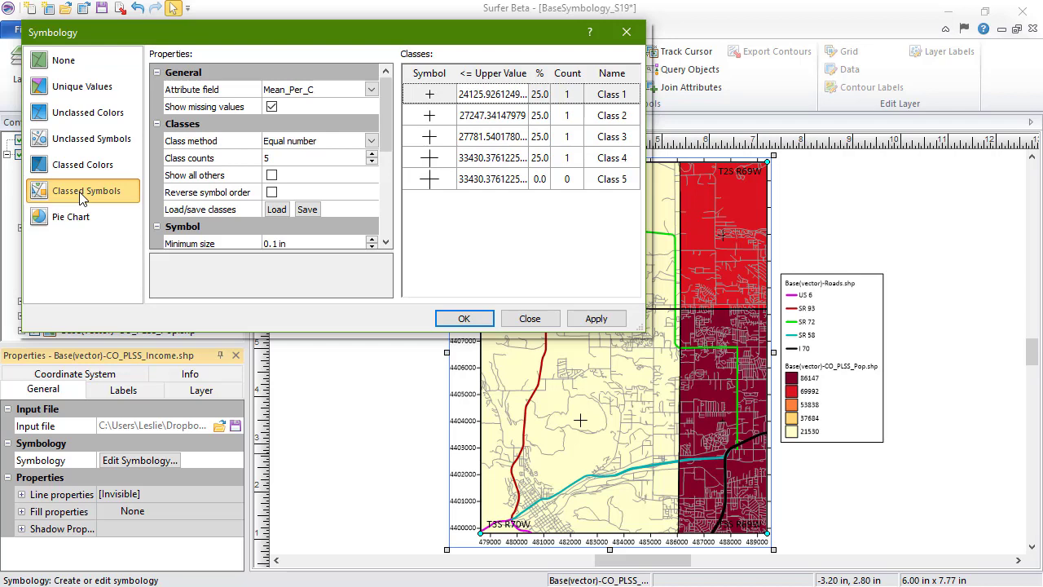
click(373, 163)
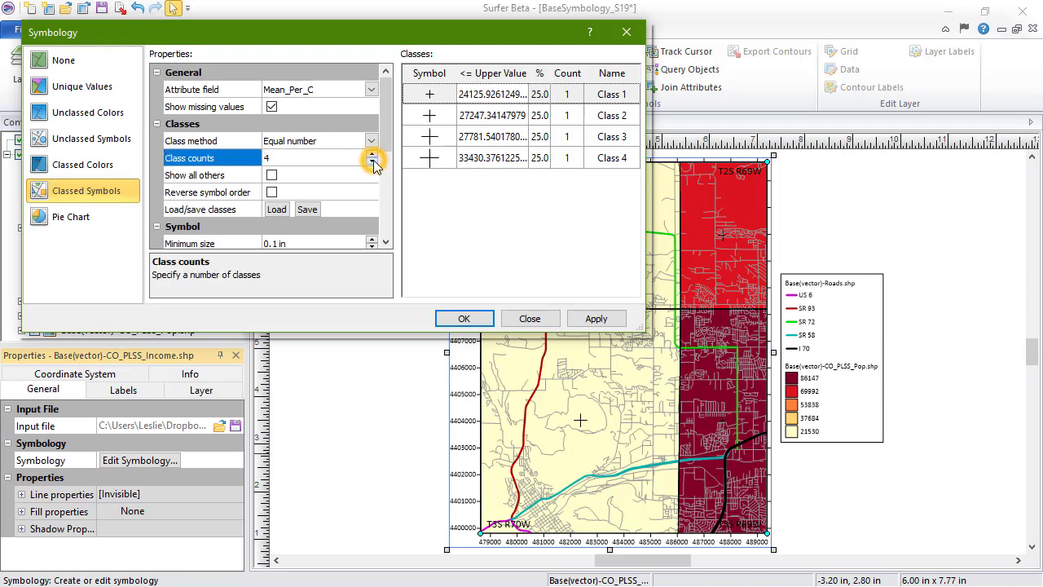
click(384, 236)
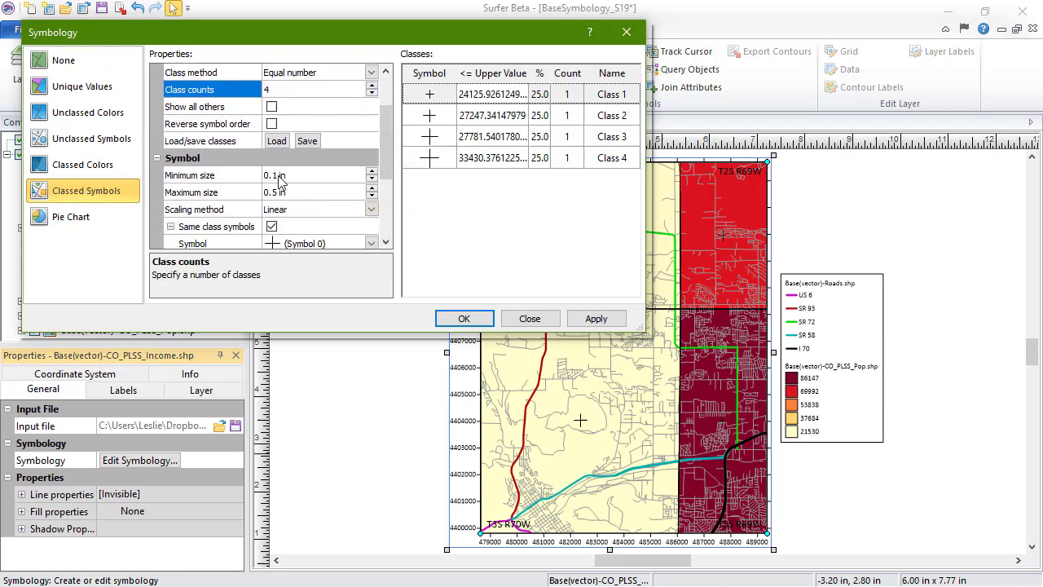
click(277, 176)
text(0.5)
click(273, 192)
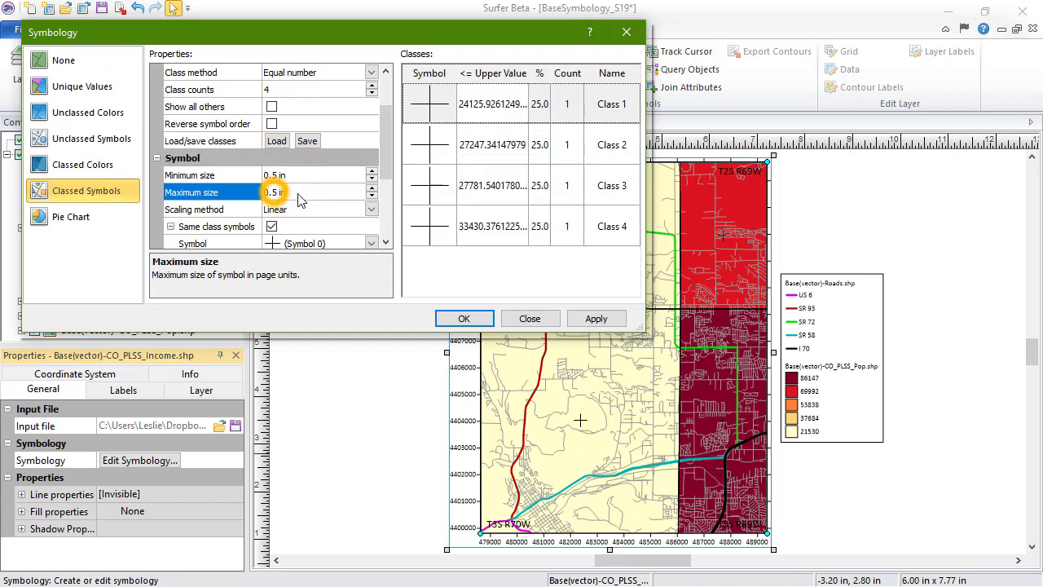
text(1.5)
key(Return)
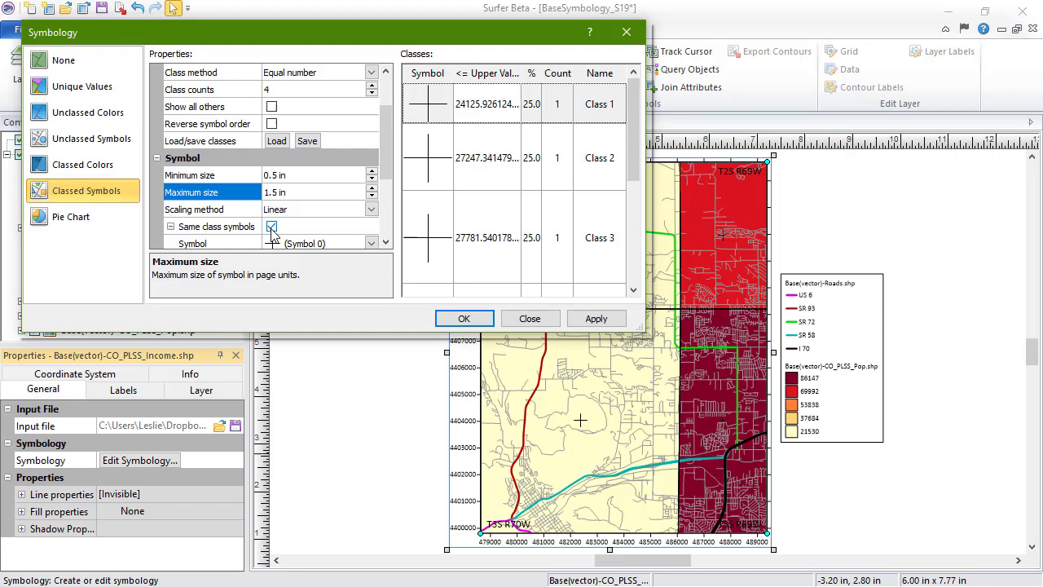
Make the income class symbols Arial dollar signs filled Spring Green
drag(387, 156, 386, 217)
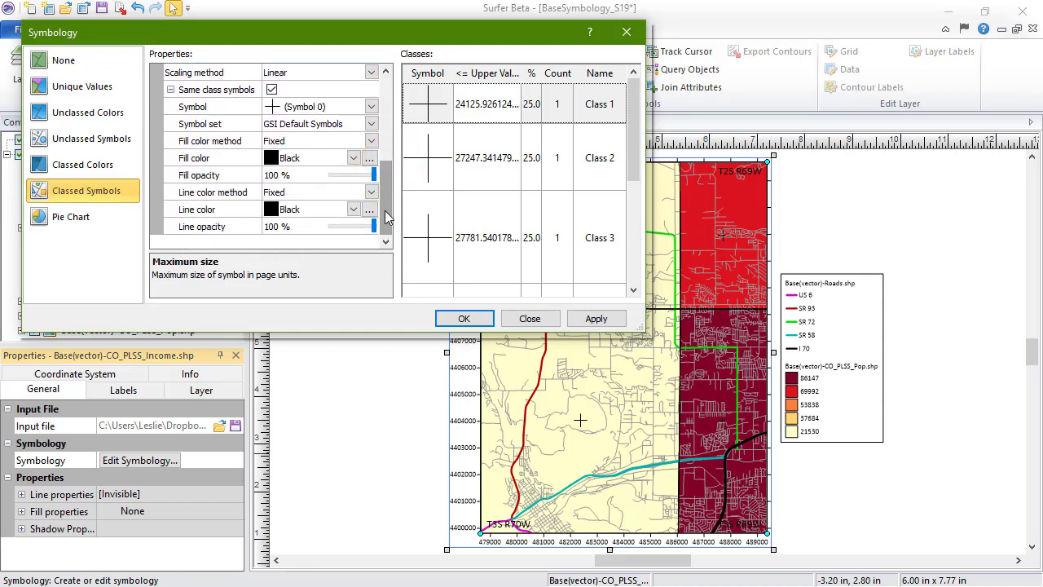
click(370, 123)
scroll(326, 203, up, 10)
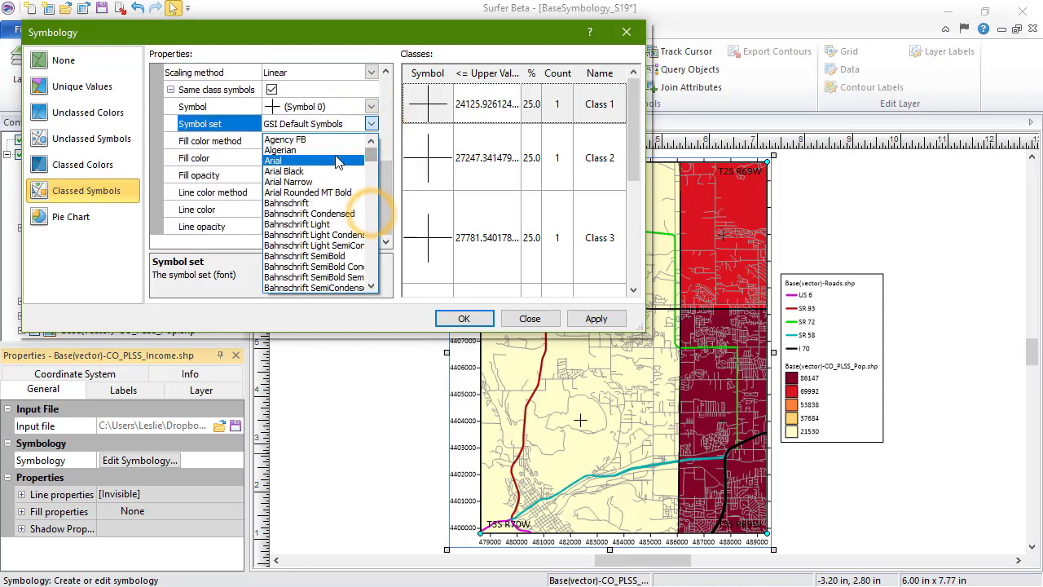
click(338, 162)
click(368, 106)
click(288, 191)
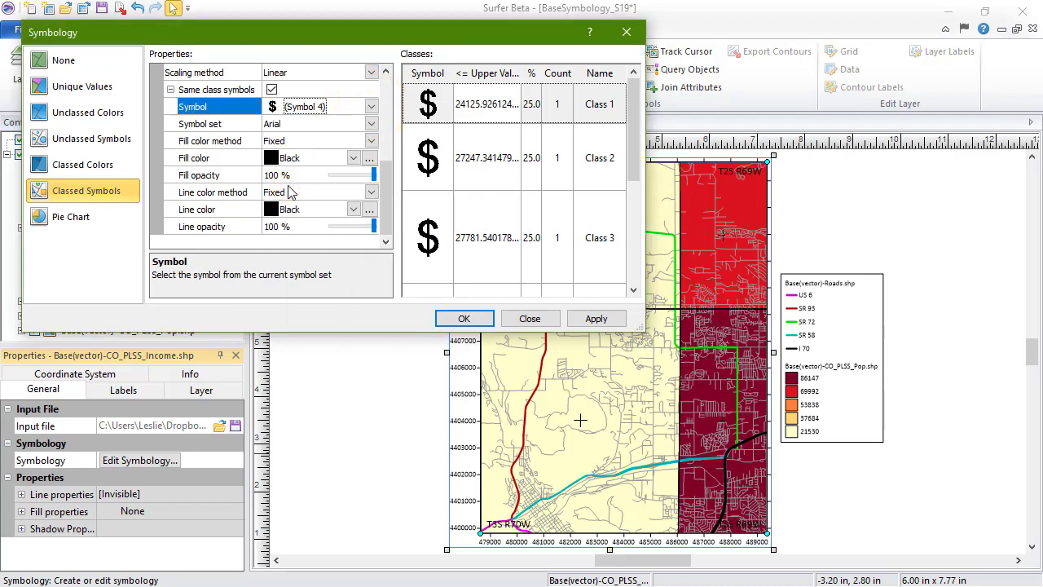
click(353, 157)
click(297, 267)
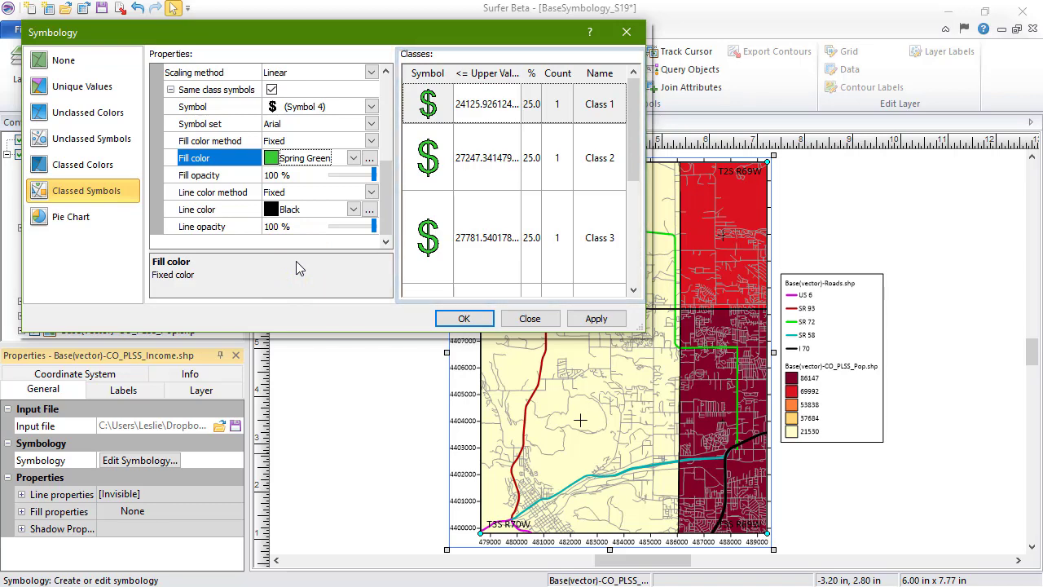
Set class upper values to 25000, 27500, 30000 and 35000, then confirm
click(483, 104)
text(25000)
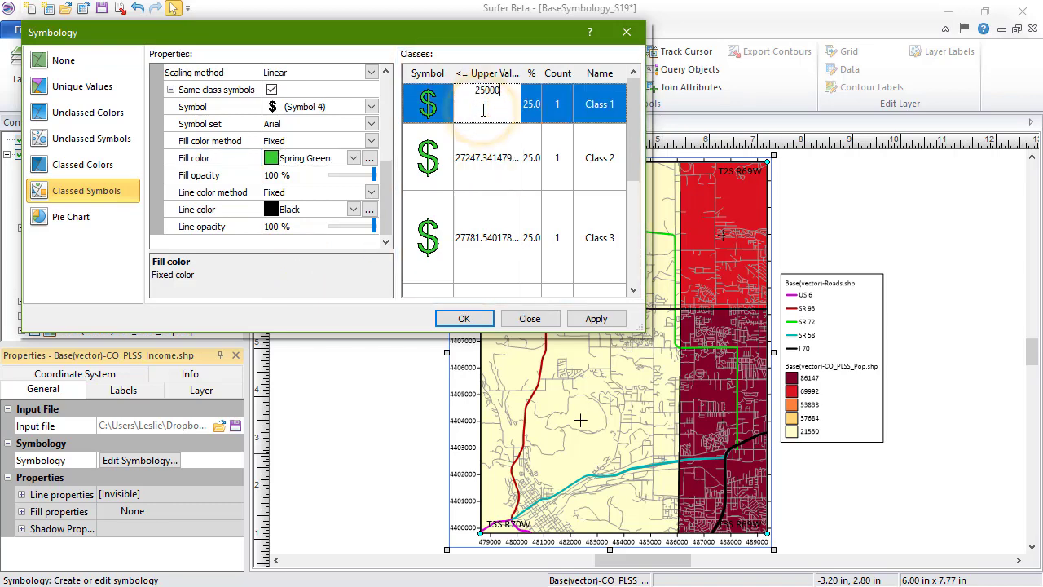
click(479, 145)
text(27500)
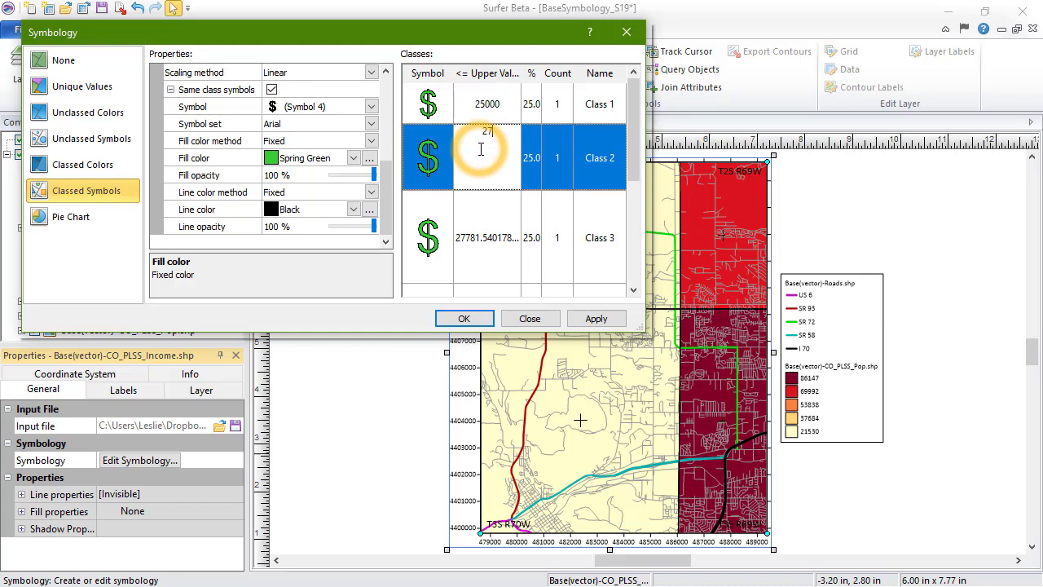
click(480, 240)
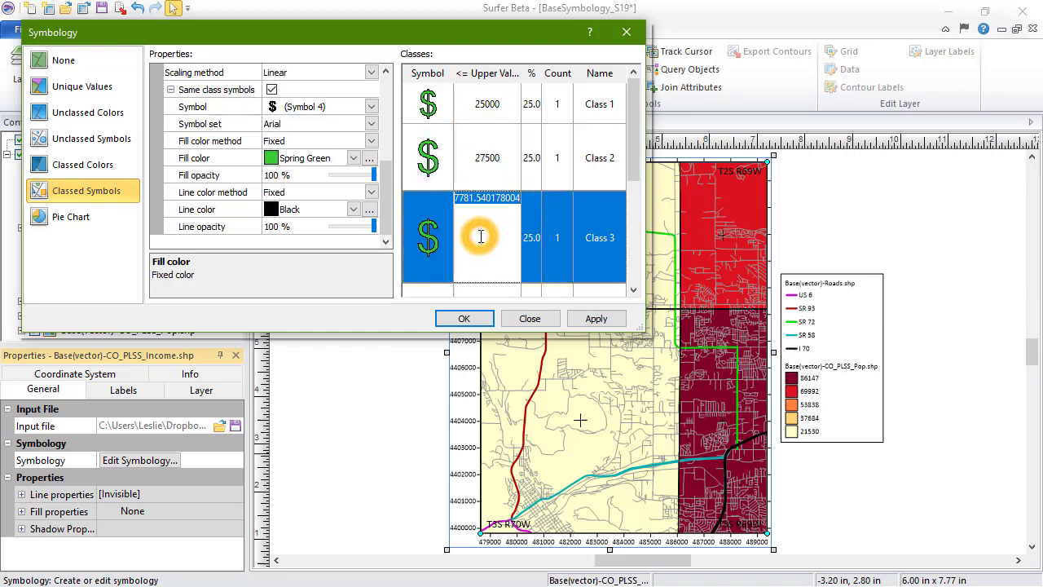
text(30000)
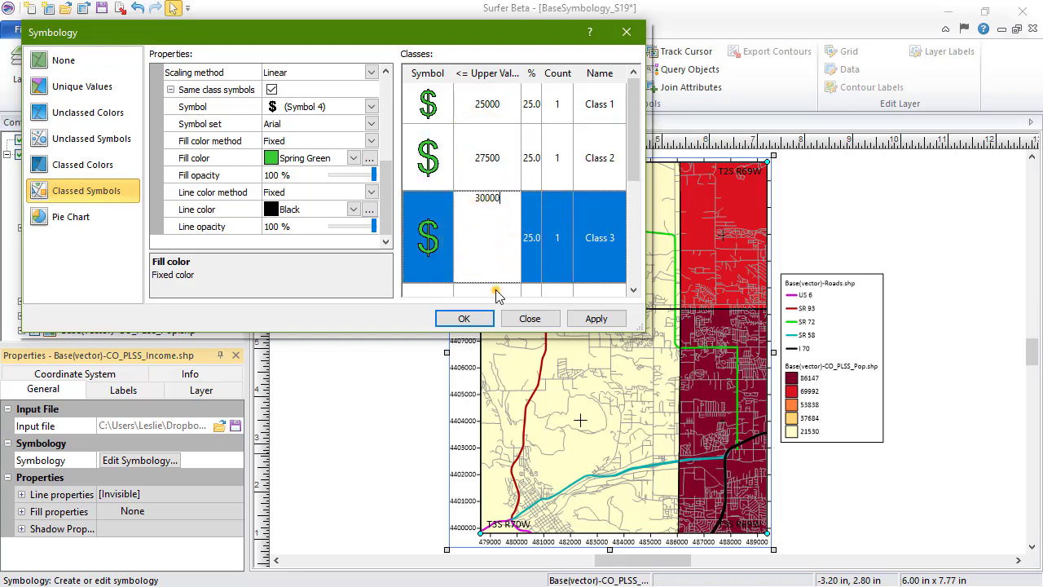
click(495, 289)
double_click(489, 183)
text(35000)
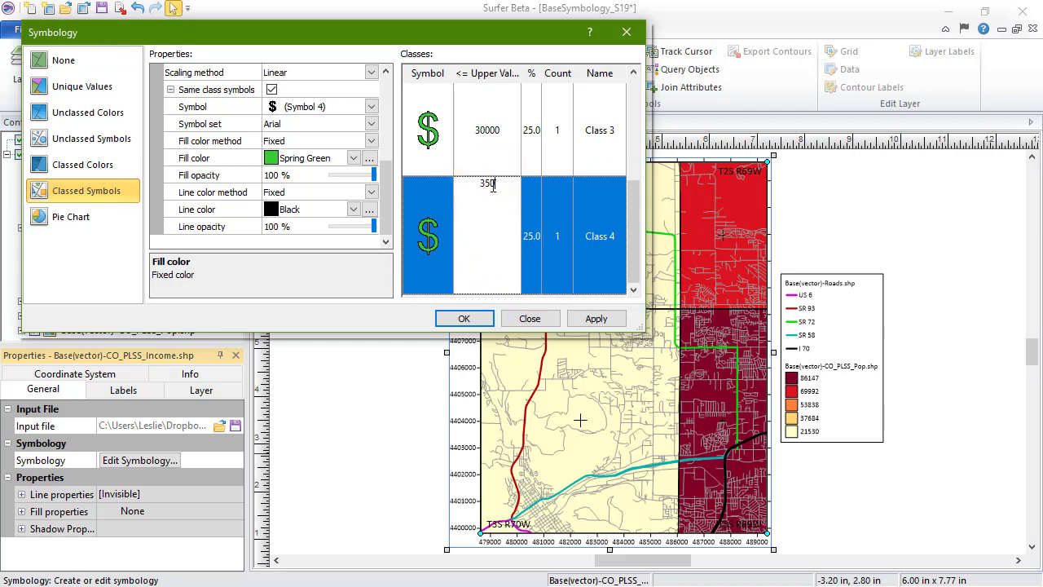
click(464, 319)
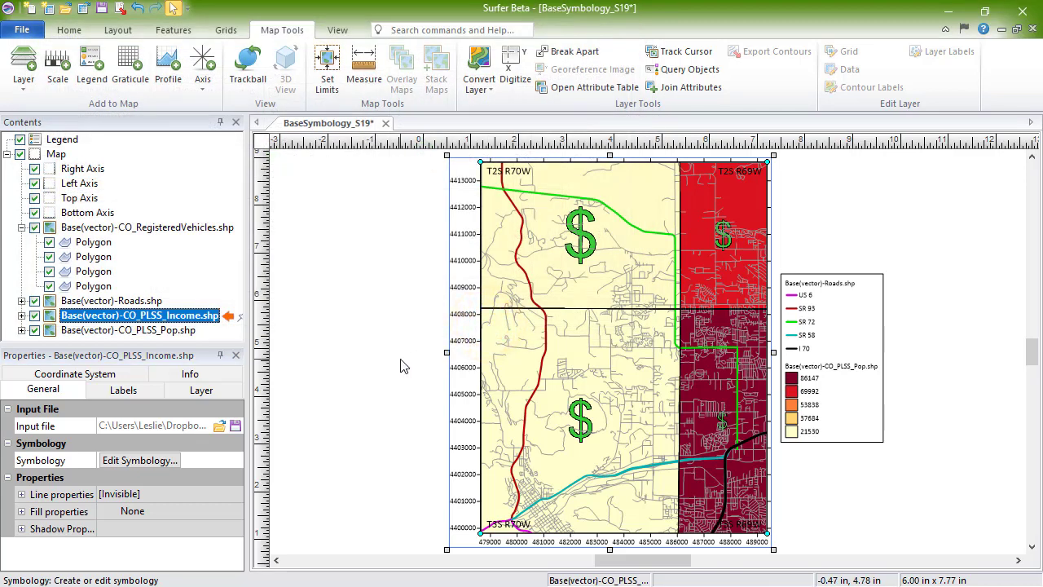
Add CO_PLSS_Income.shp to the legend's layers and drag the legend upward
click(856, 351)
click(133, 494)
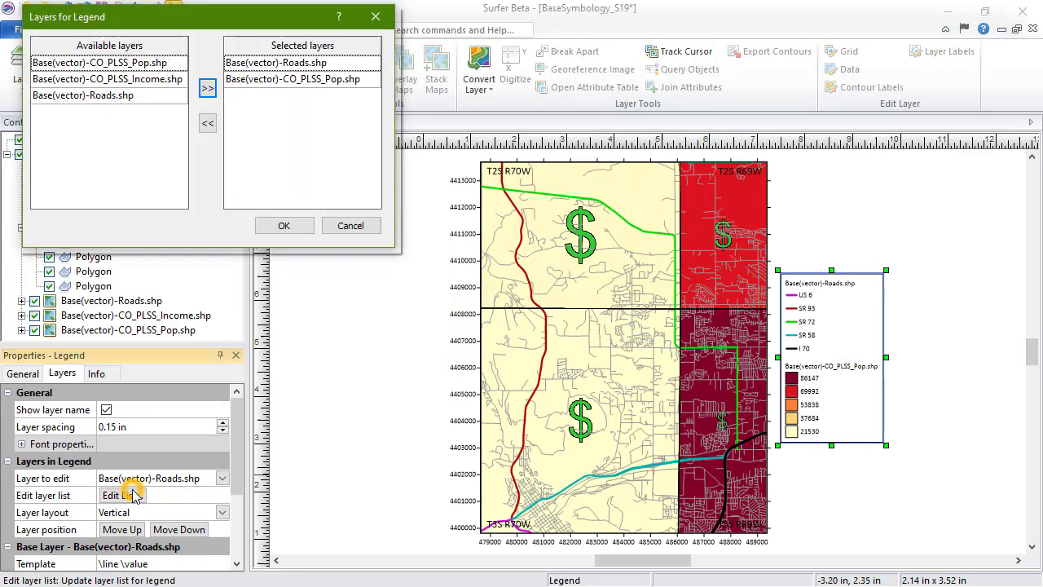
click(130, 79)
click(207, 88)
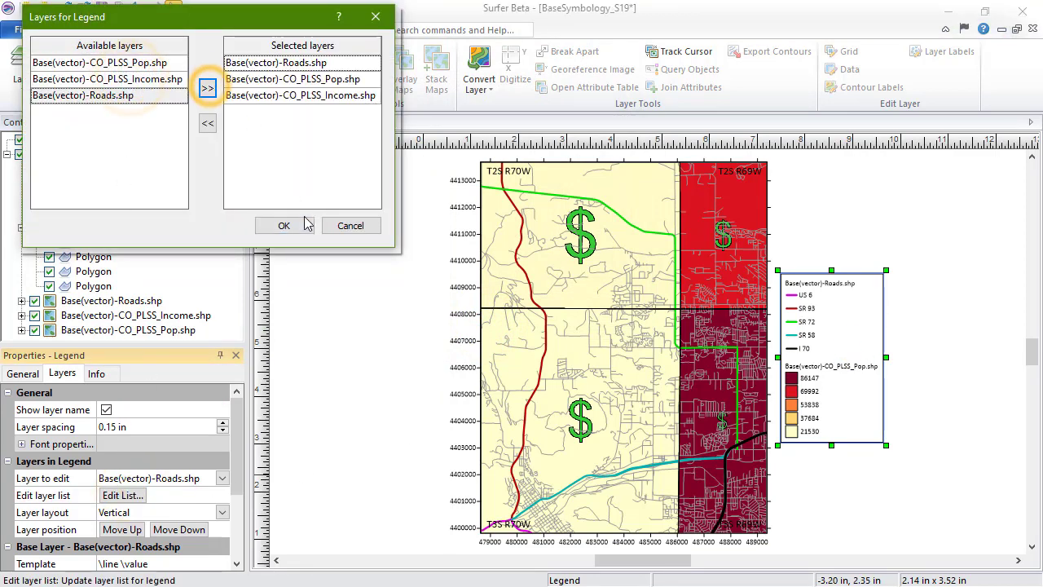
click(306, 224)
drag(831, 407, 833, 281)
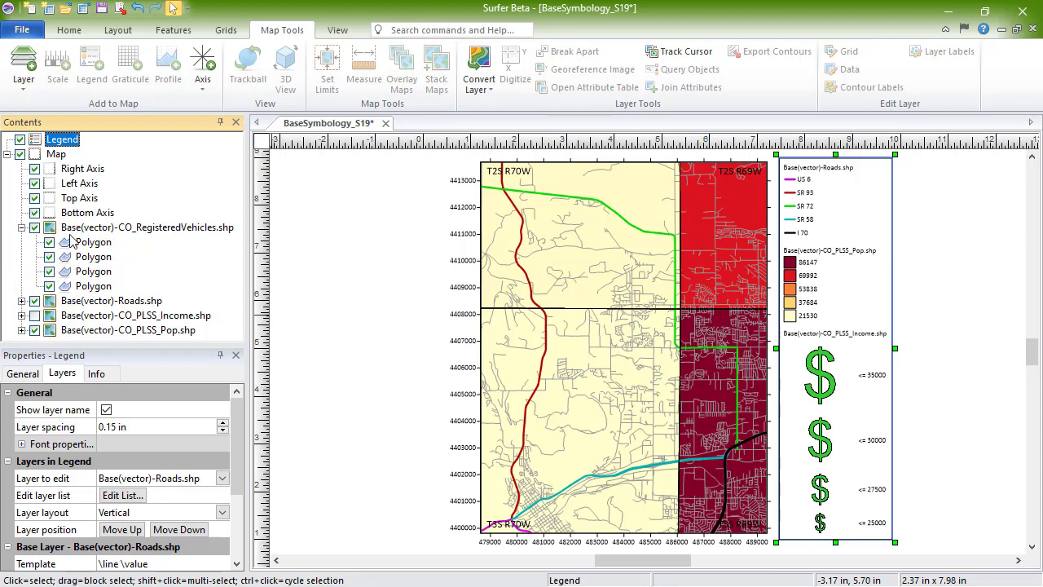
Make RegisteredVehicles a pie chart with % SUV, % Sedan and % Truck slices
click(56, 230)
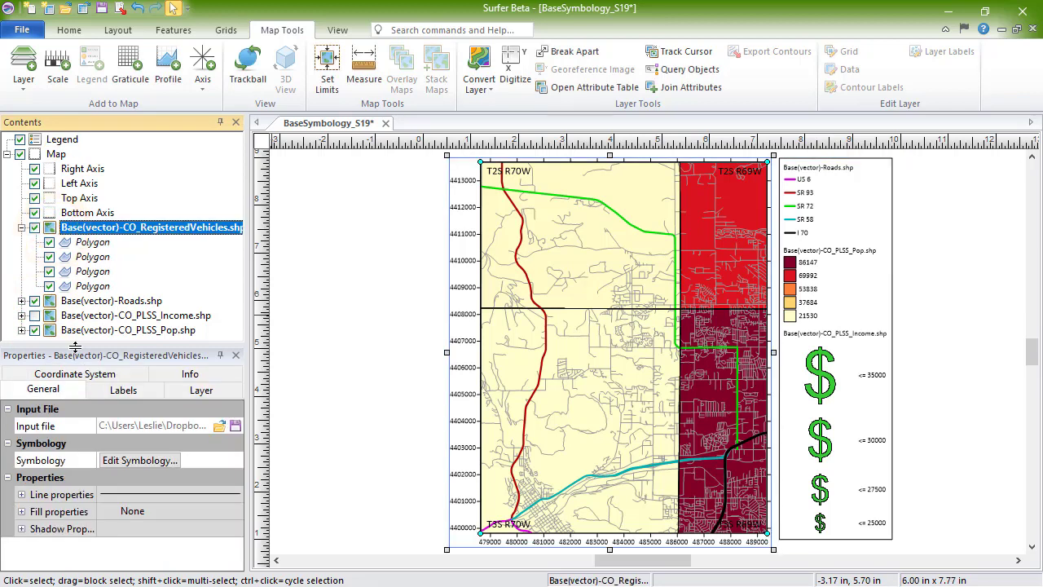
click(178, 461)
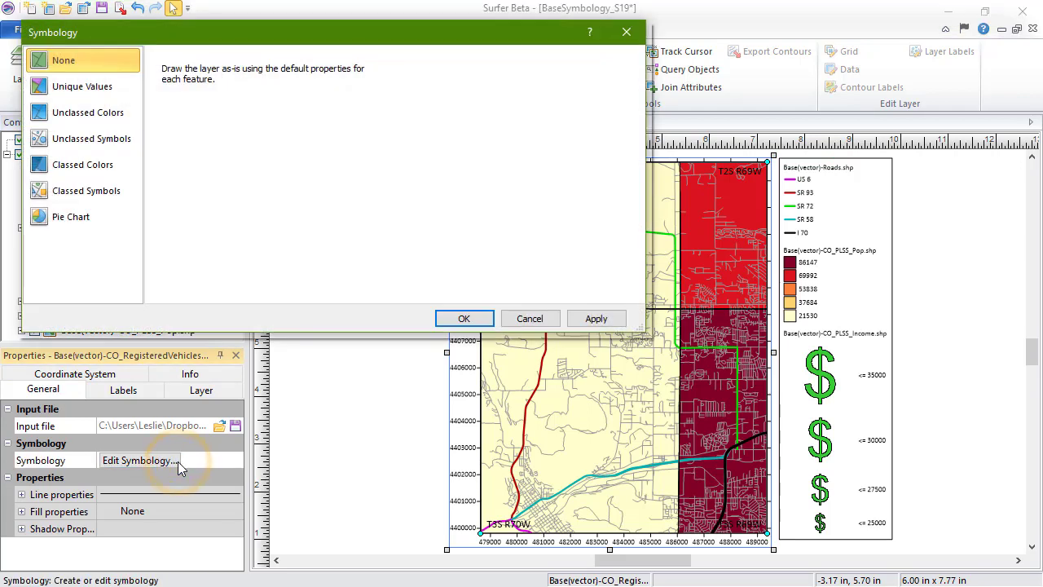
click(109, 217)
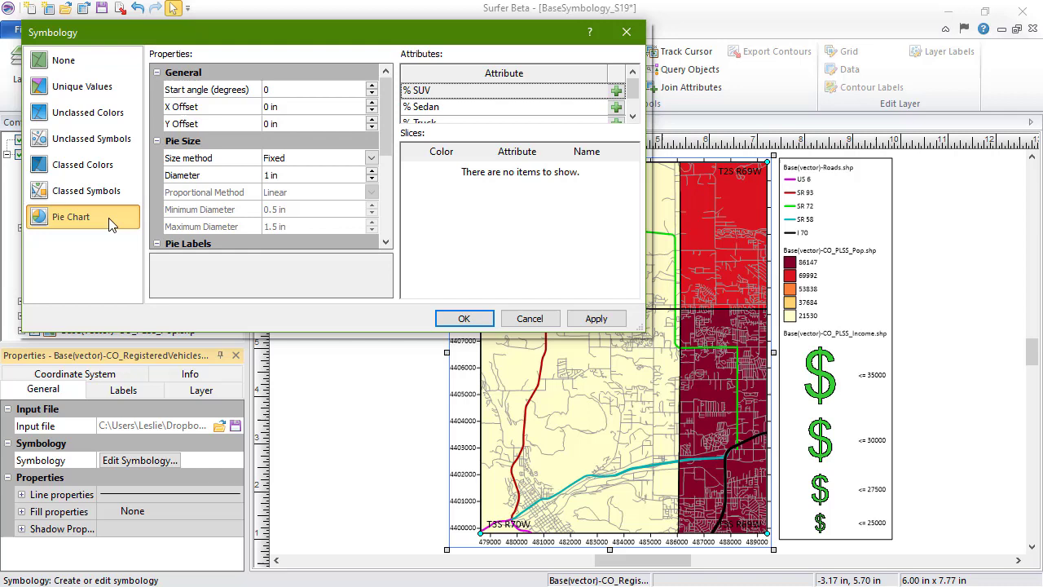
drag(641, 328, 685, 388)
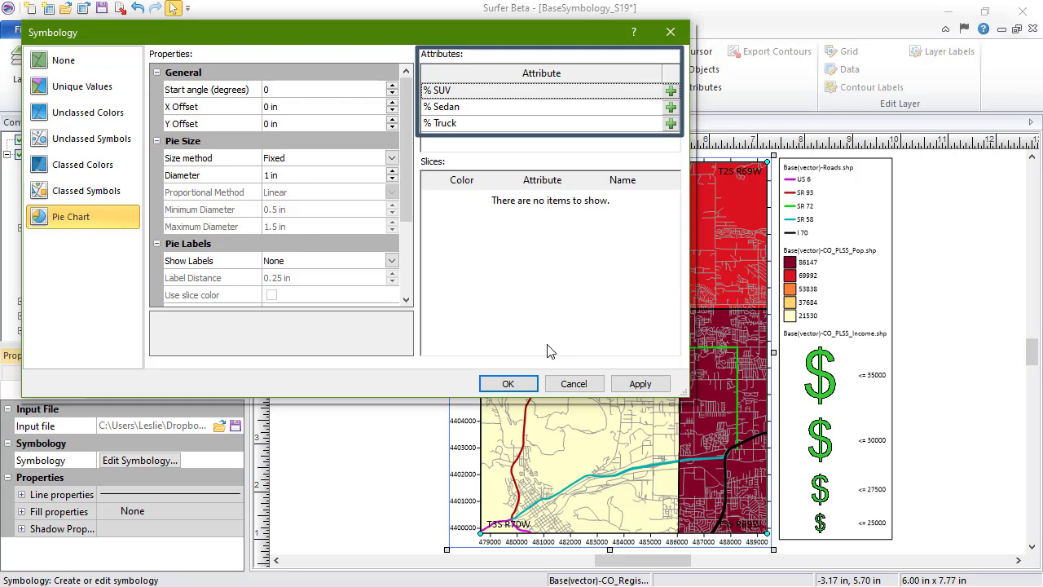
click(670, 91)
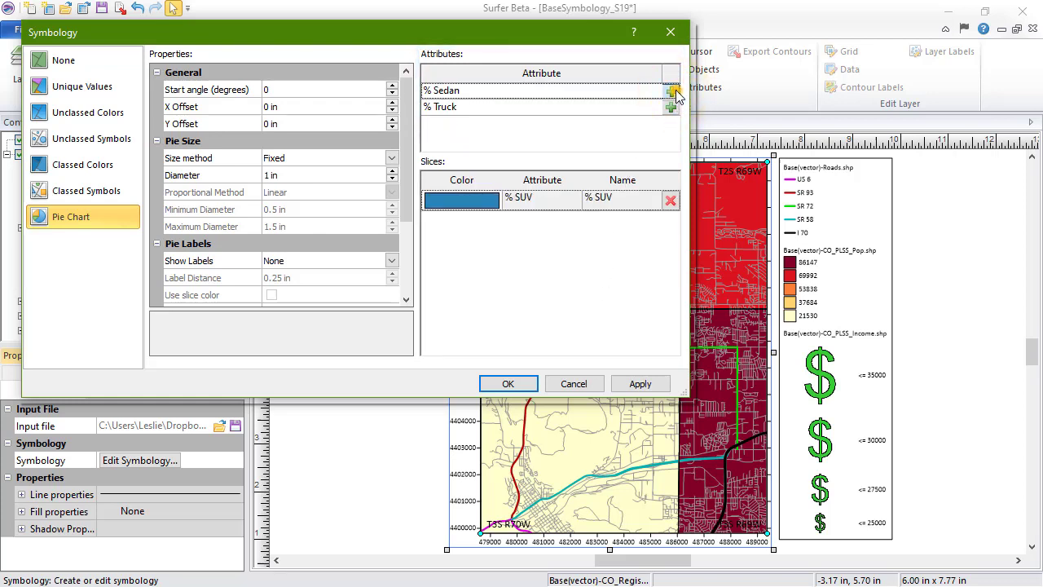
click(670, 92)
click(670, 92)
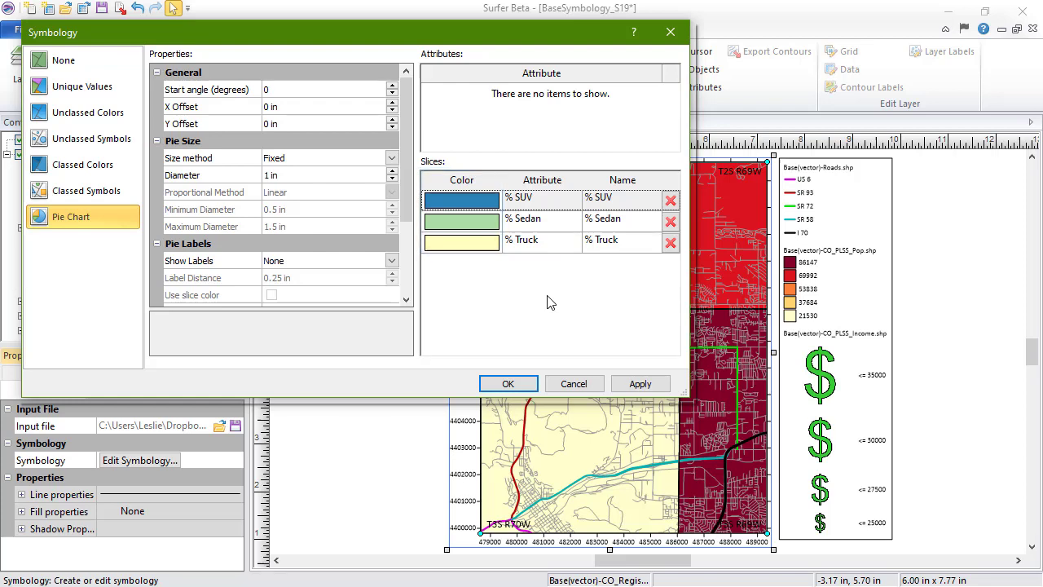
Label the pie slices with their values in 16-point font
click(391, 261)
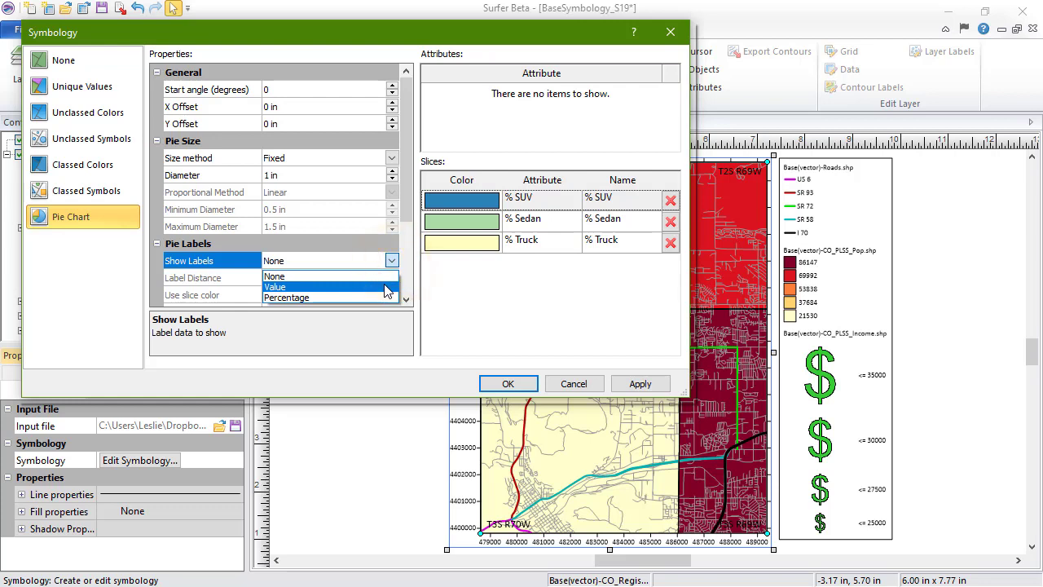
click(386, 289)
scroll(361, 279, down, 2)
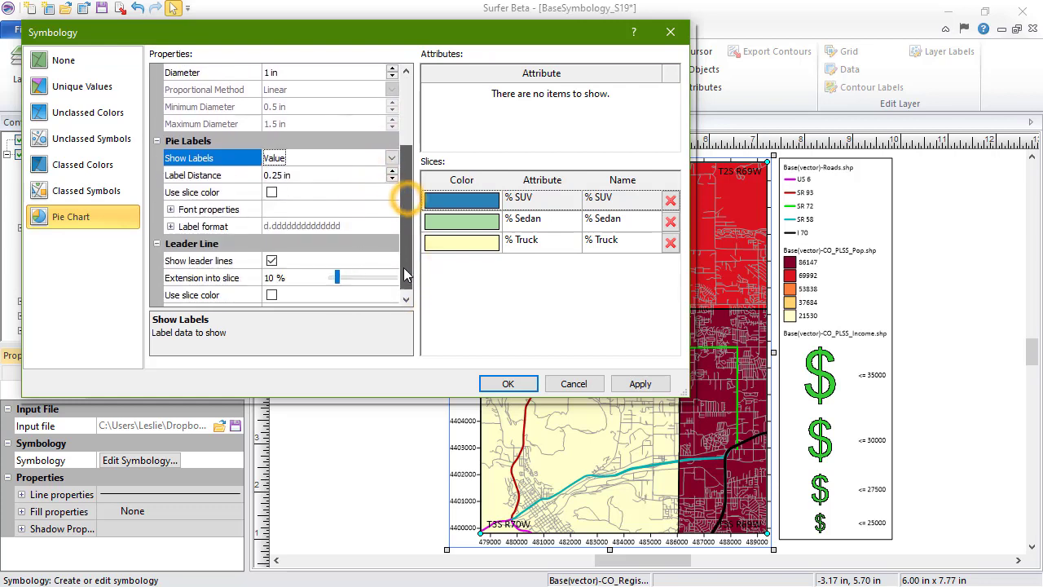
click(171, 210)
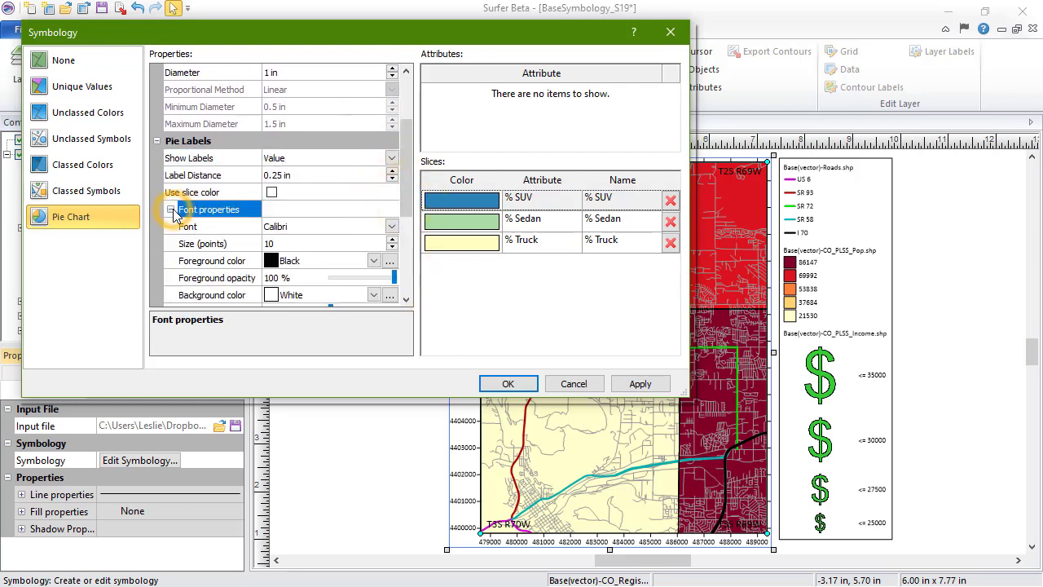
click(342, 243)
text(16)
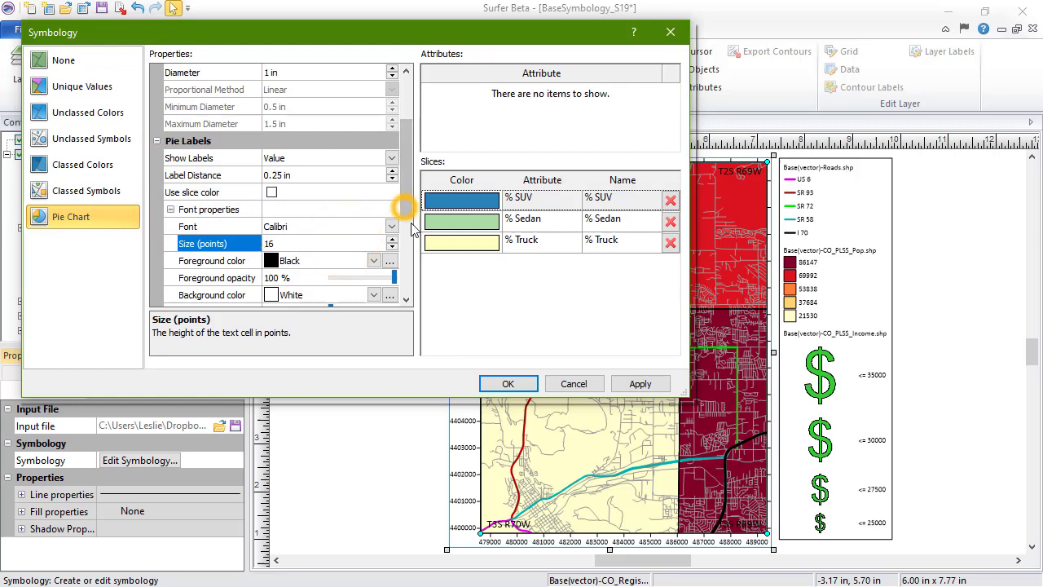
click(409, 207)
Set the label background opacity to 70% and add a % suffix
click(270, 244)
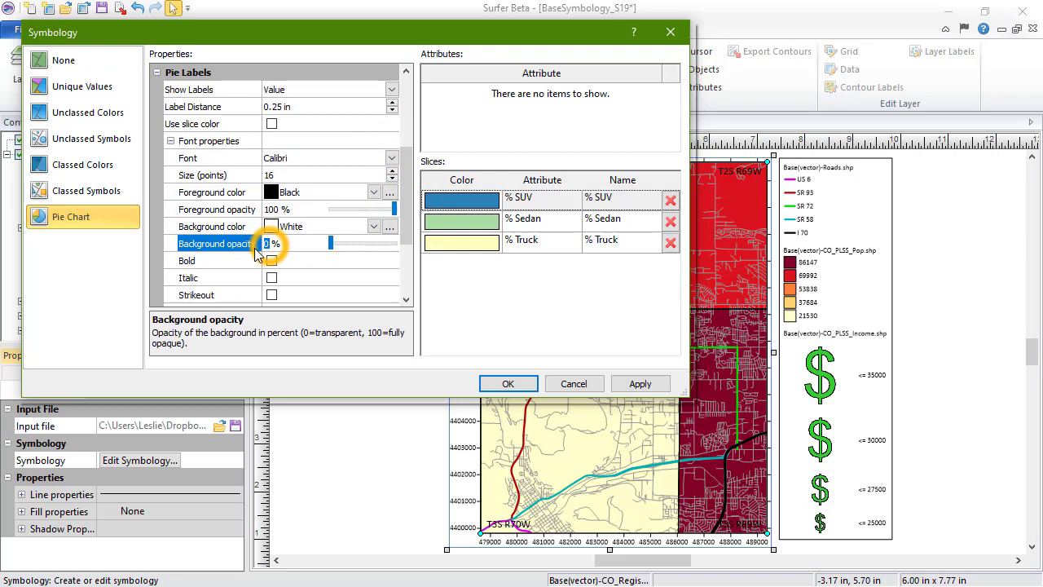
text(7)
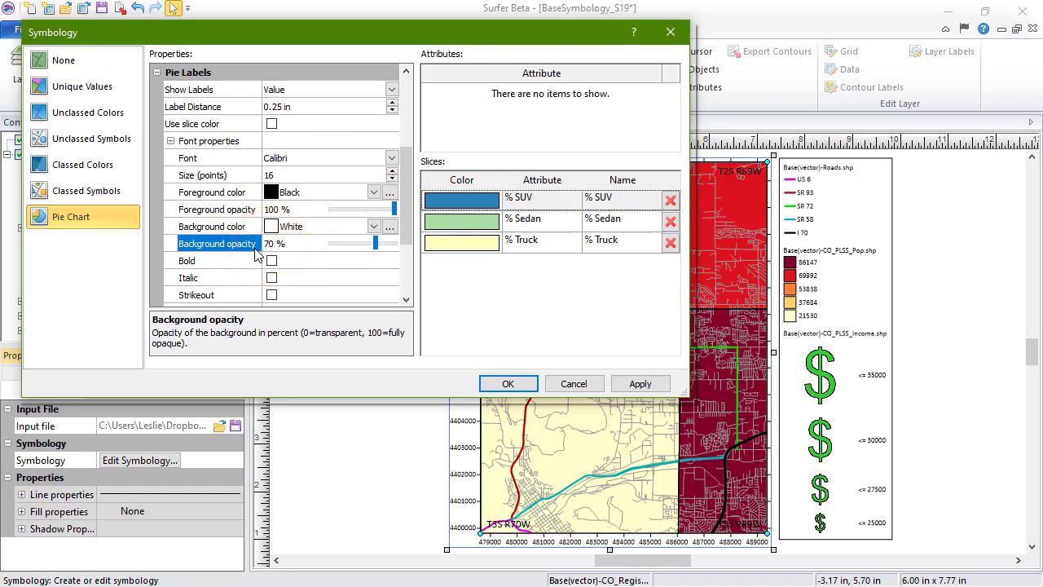
click(170, 141)
click(170, 209)
drag(406, 204, 408, 233)
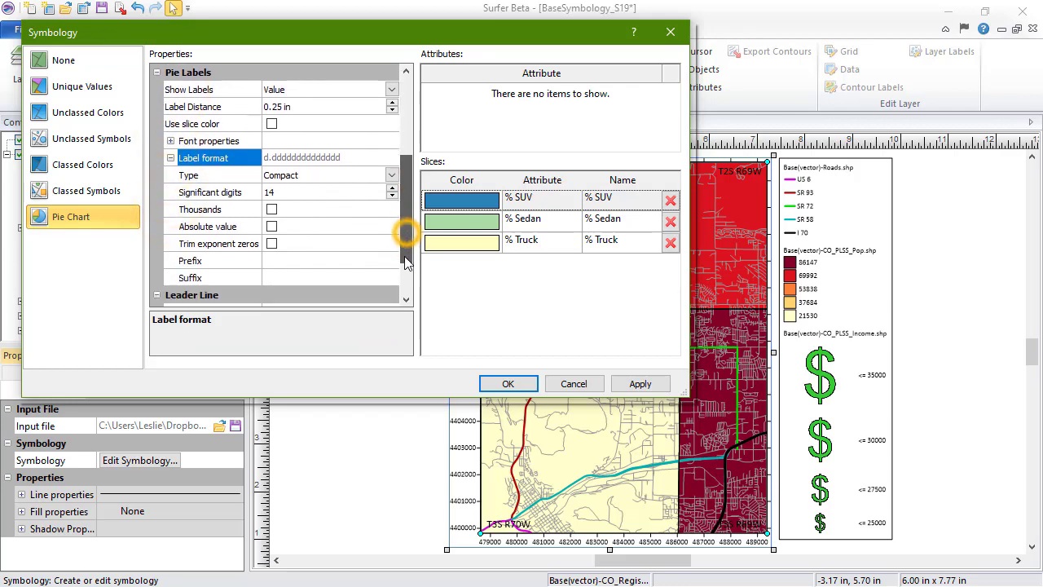
click(336, 277)
text(%)
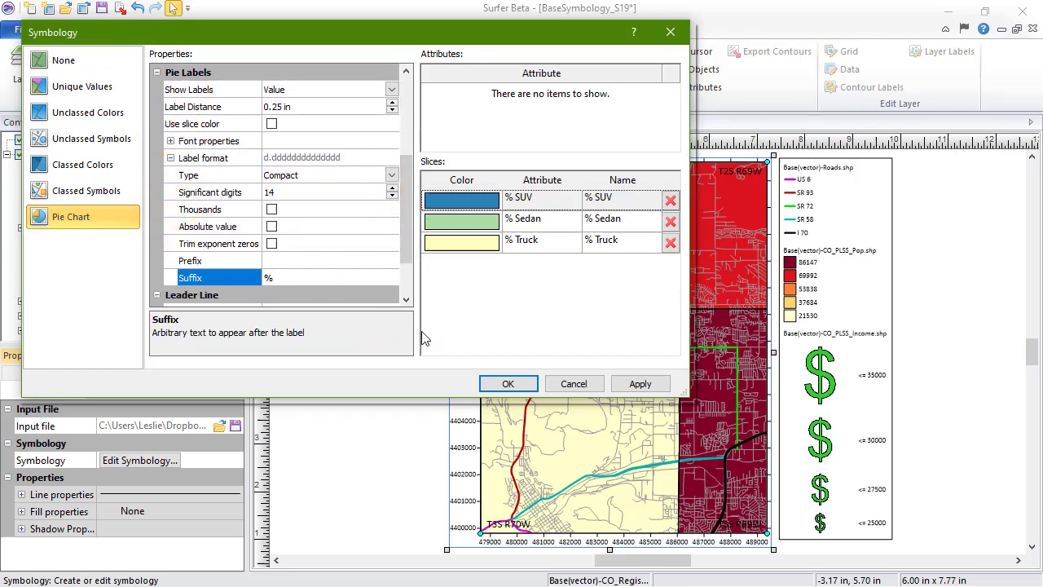
Apply the pie charts, then add CO_RegisteredVehicles.shp to the legend's layers
click(508, 384)
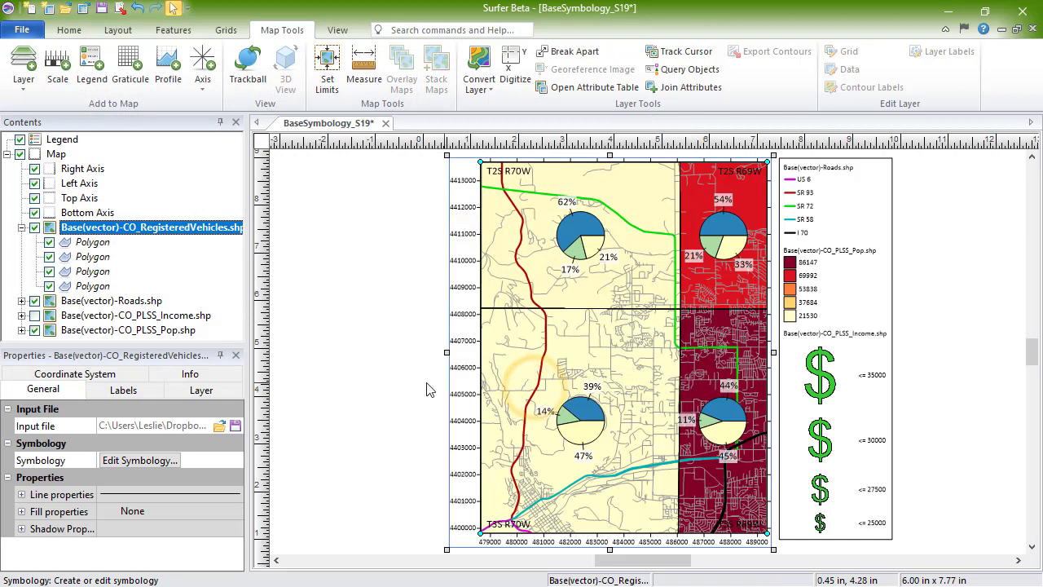
click(870, 361)
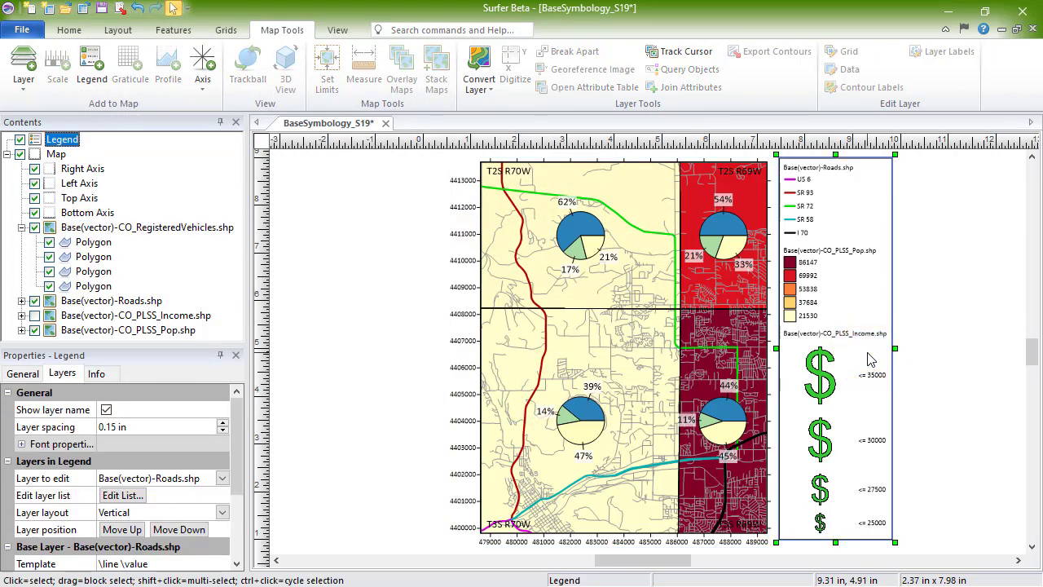
click(137, 496)
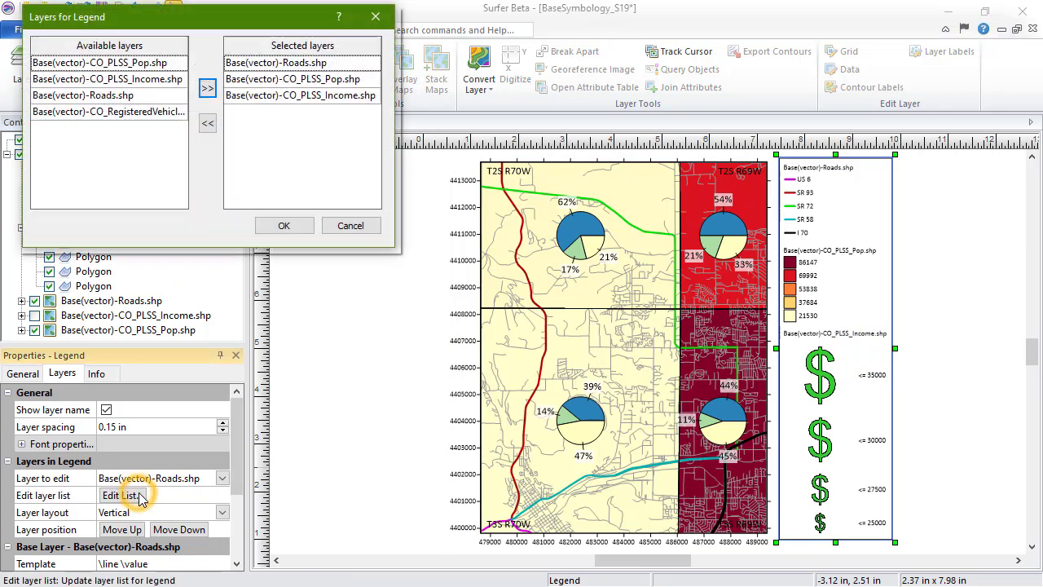
click(147, 112)
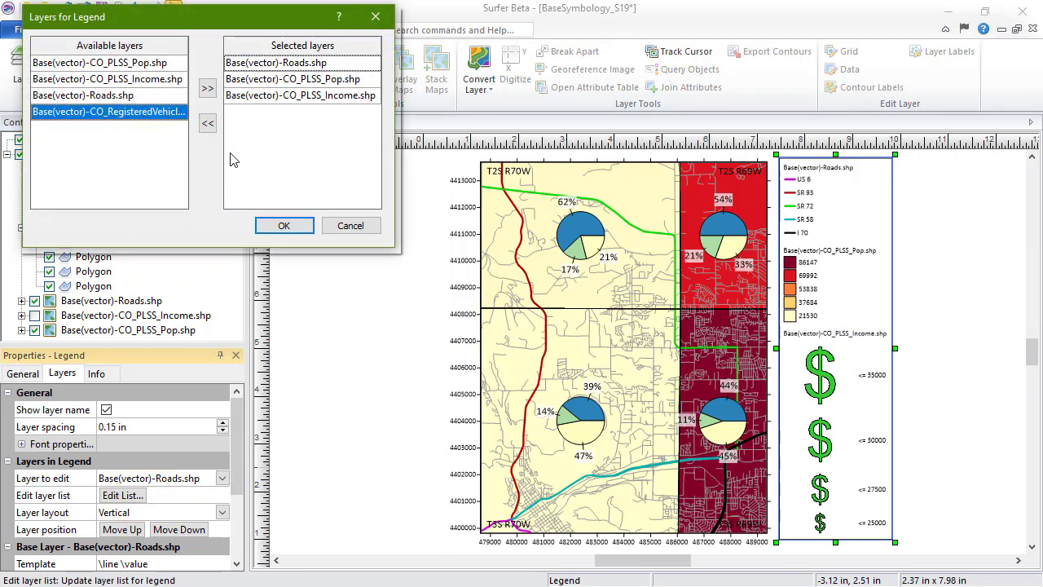
click(208, 87)
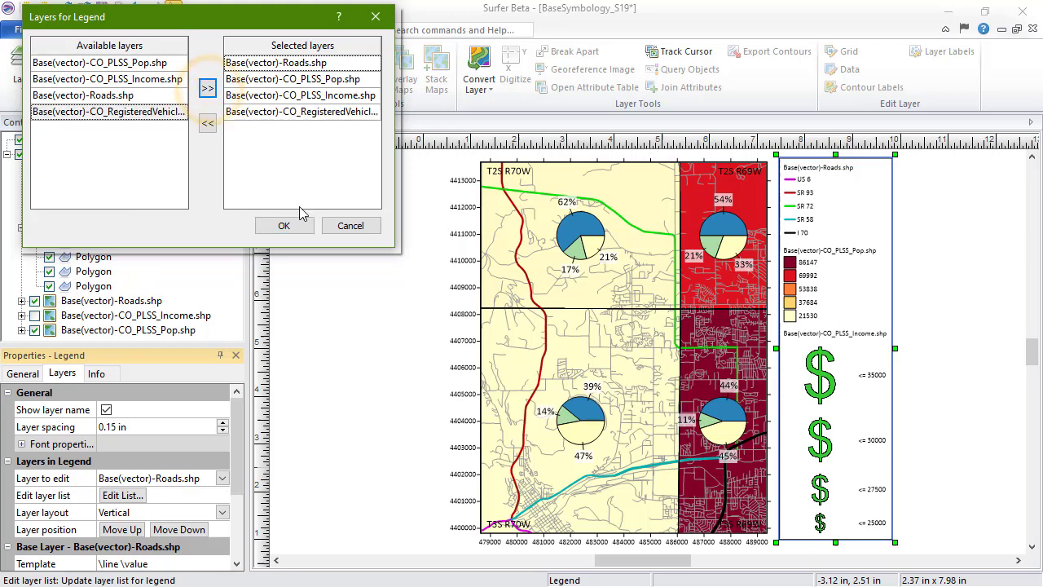
click(308, 230)
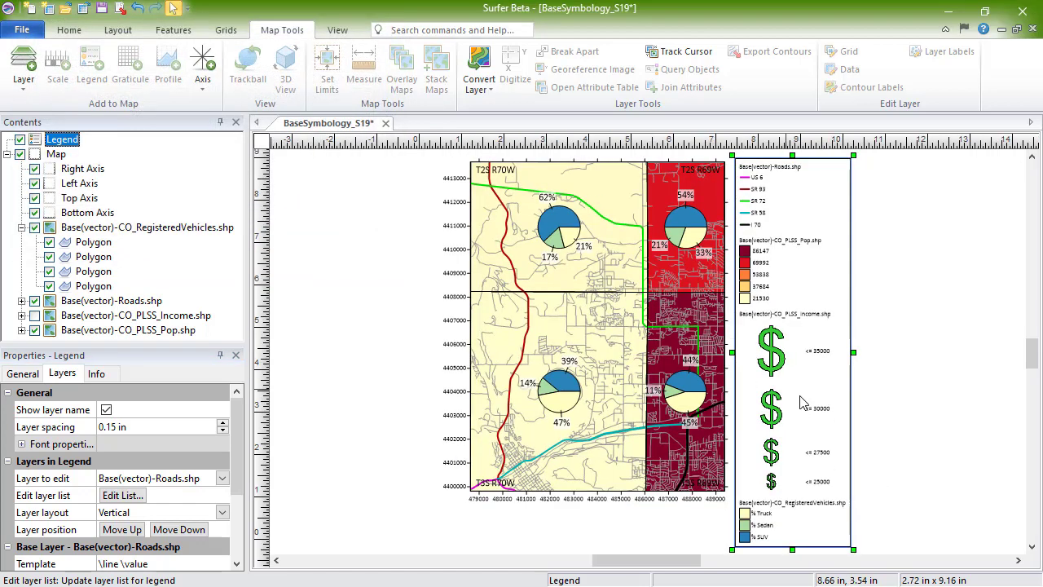